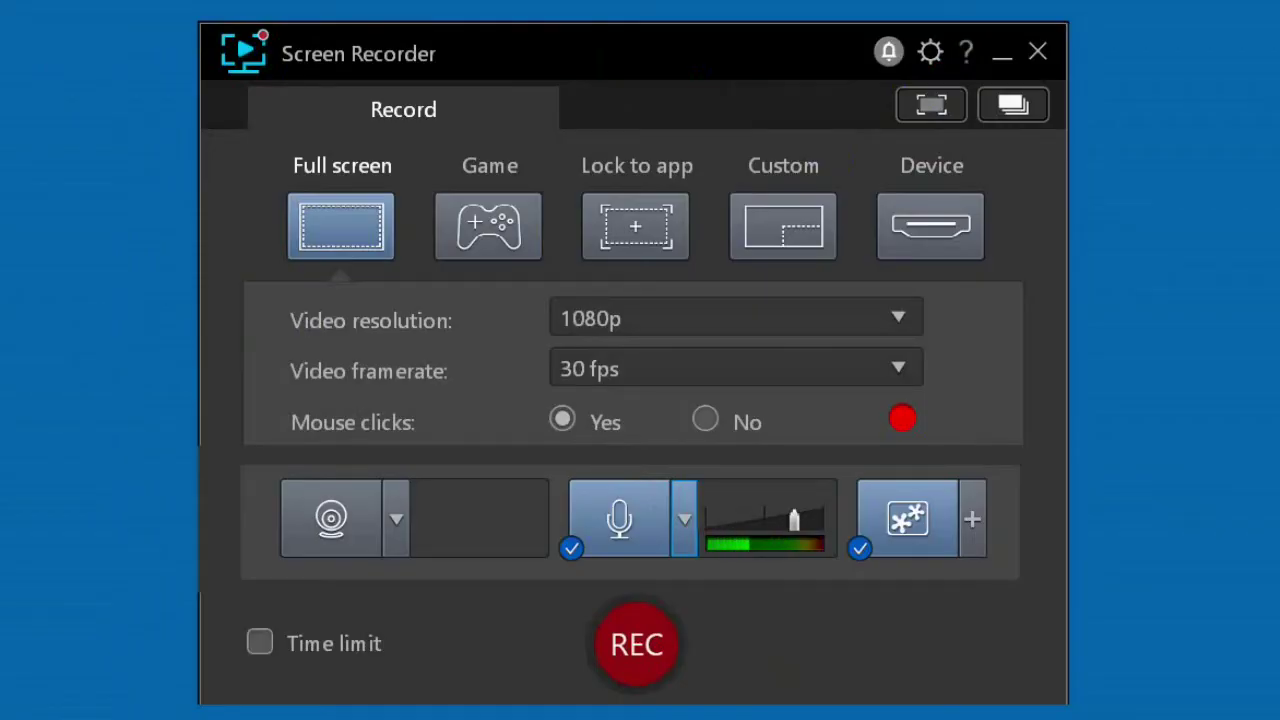
Glance at Preferences, then check the available webcam resolutions in the main window.
click(931, 52)
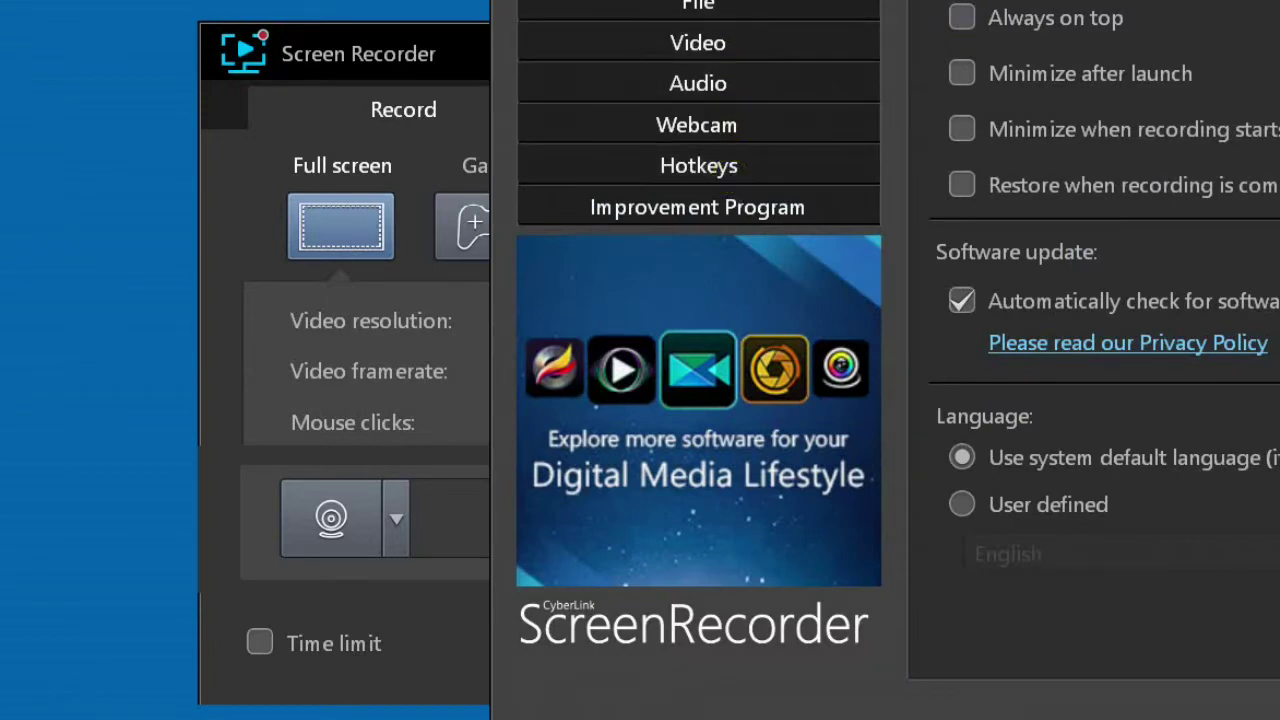
key(Escape)
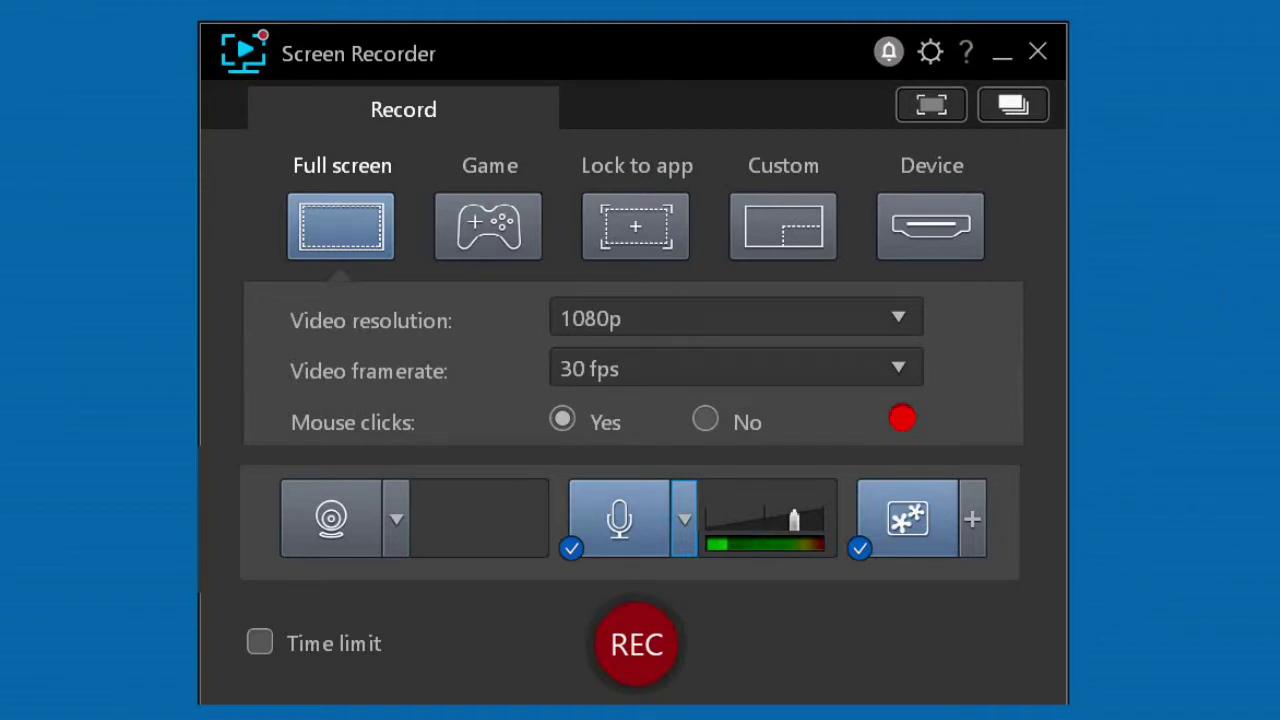
click(394, 517)
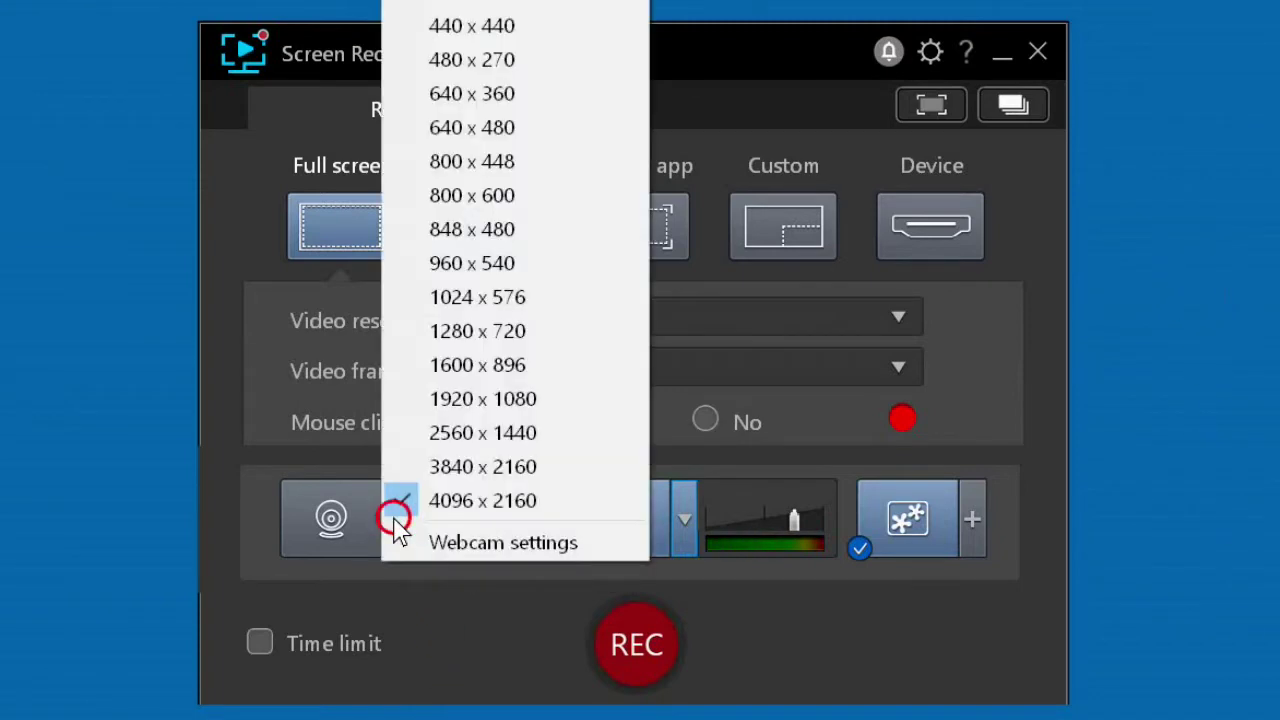
click(400, 514)
Browse the video overlays list and close it again.
click(975, 511)
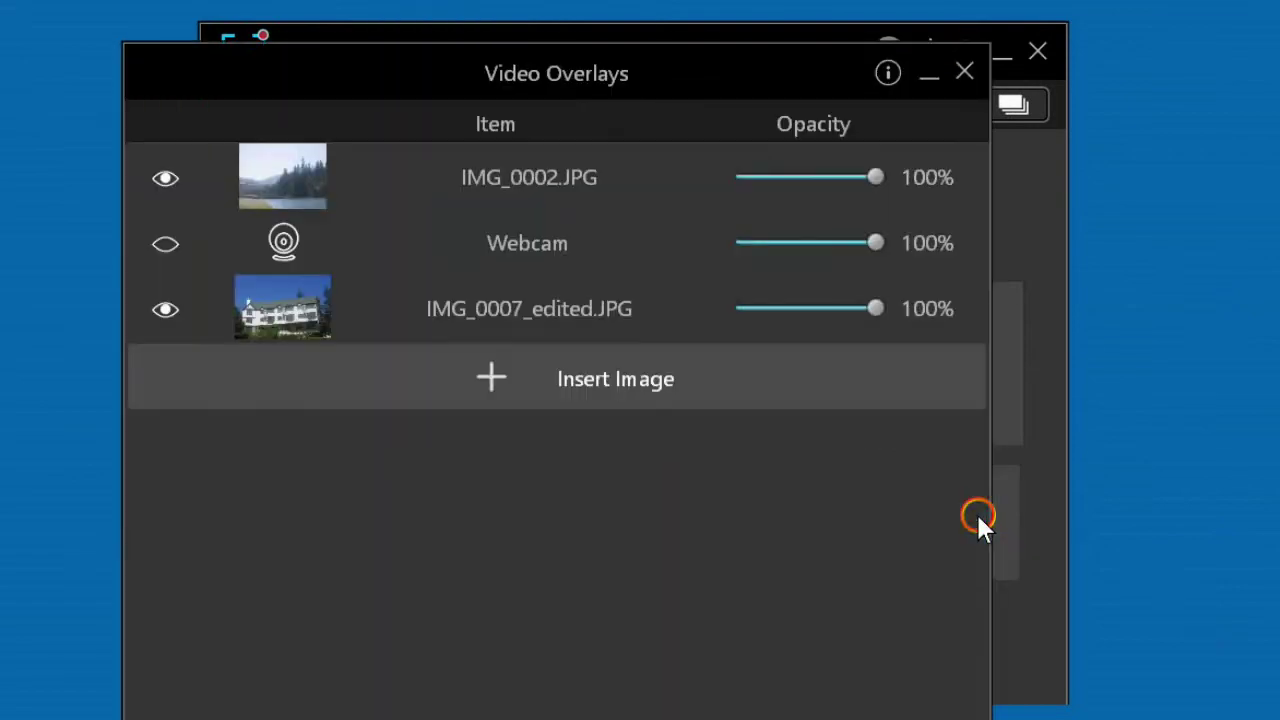
click(528, 149)
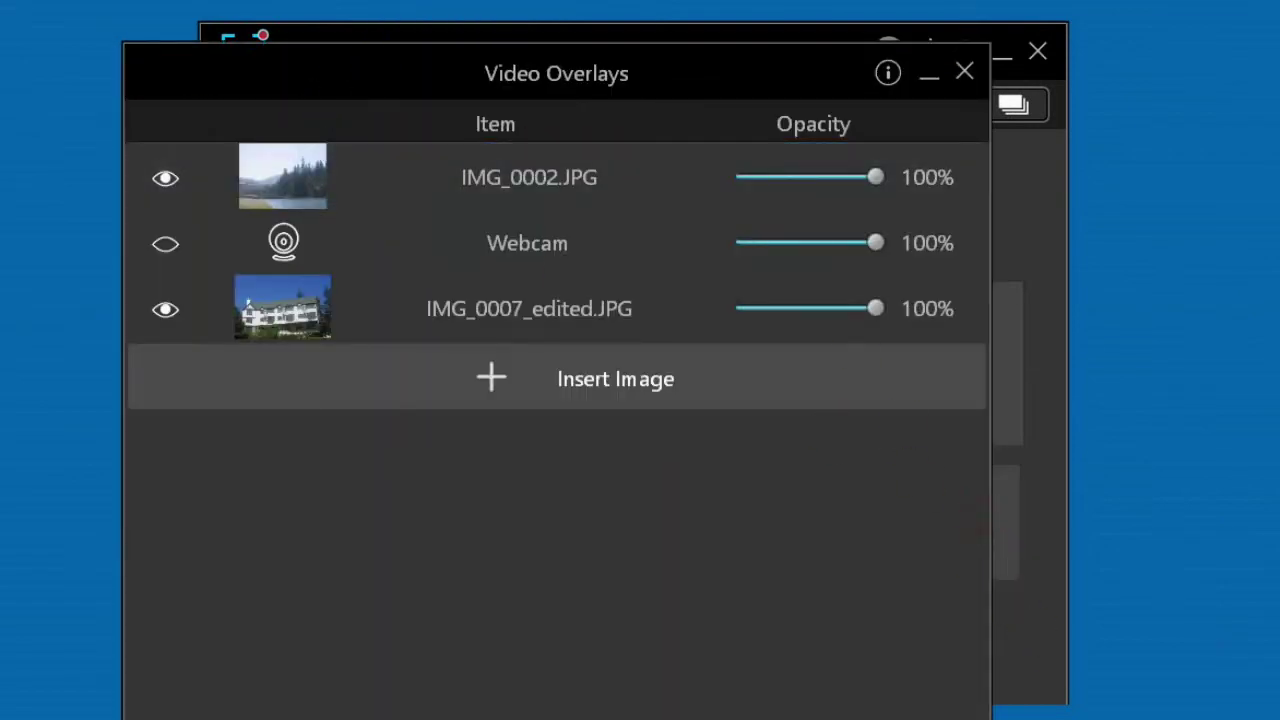
click(964, 70)
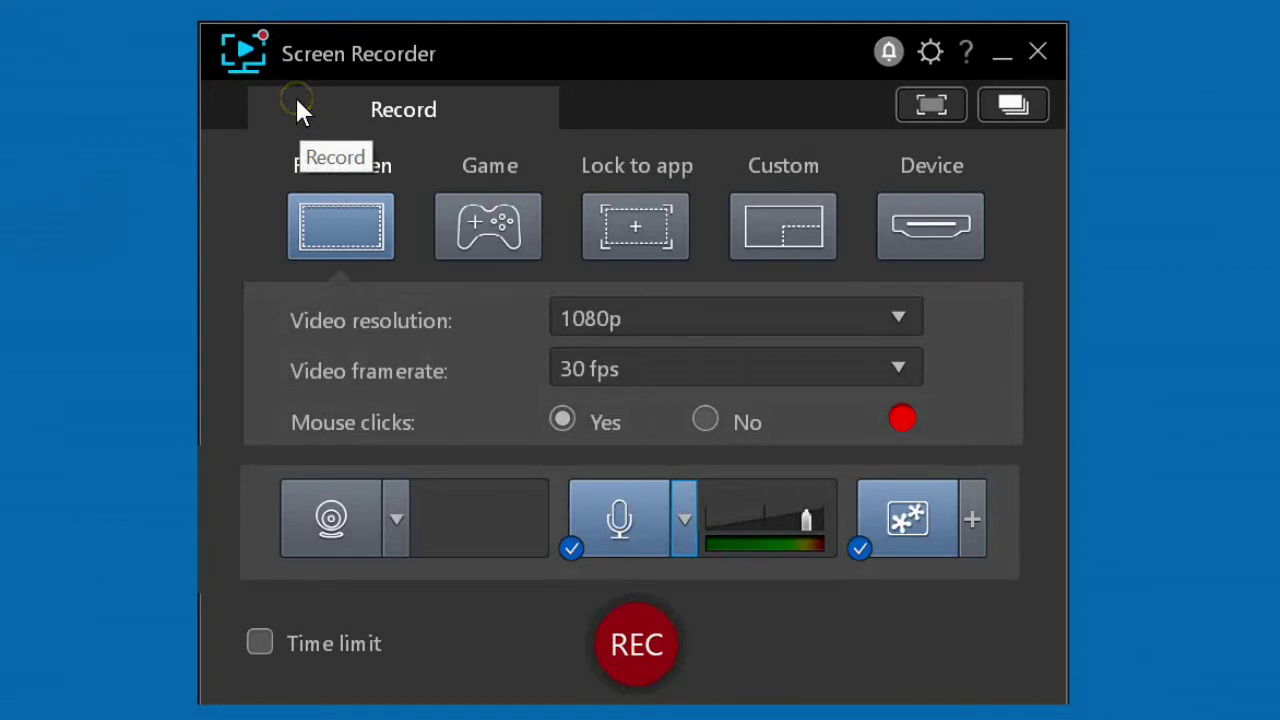
Reopen Preferences on the General page and move on to File settings.
click(296, 102)
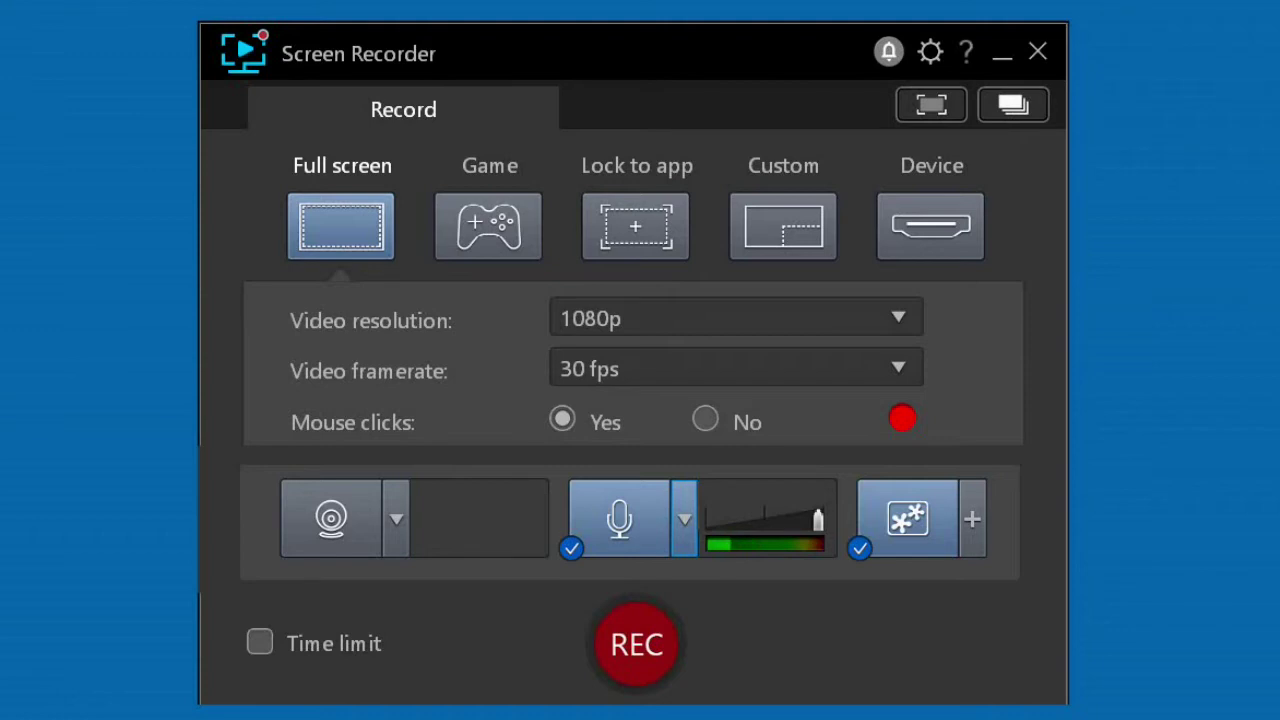
click(927, 48)
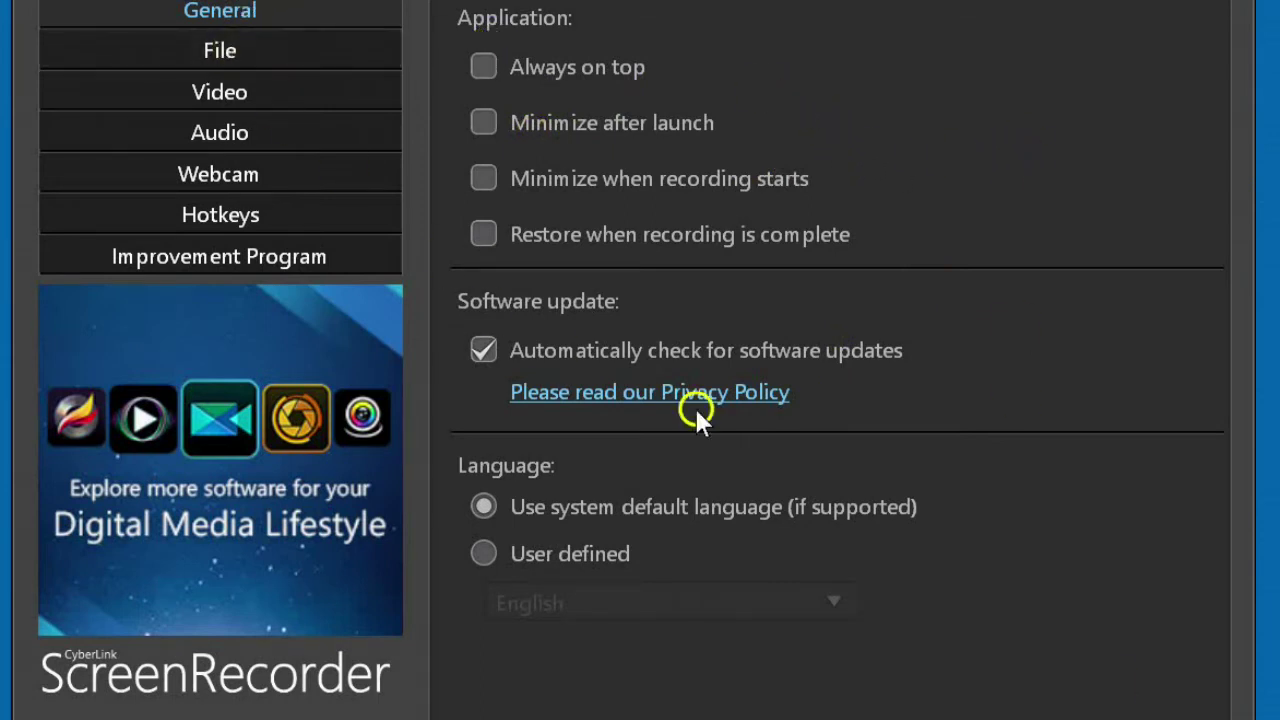
click(220, 50)
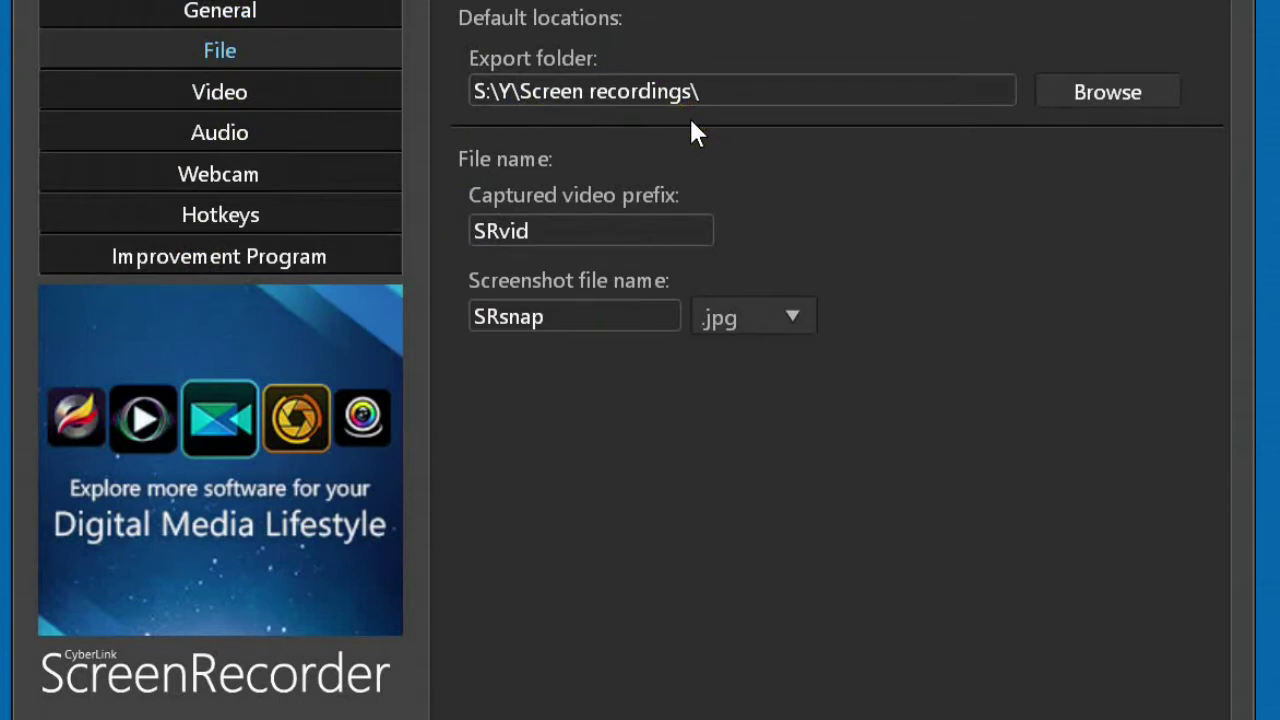
Check the File settings' screenshot format list, leaving SRsnap saved as .jpg.
click(1124, 94)
click(792, 314)
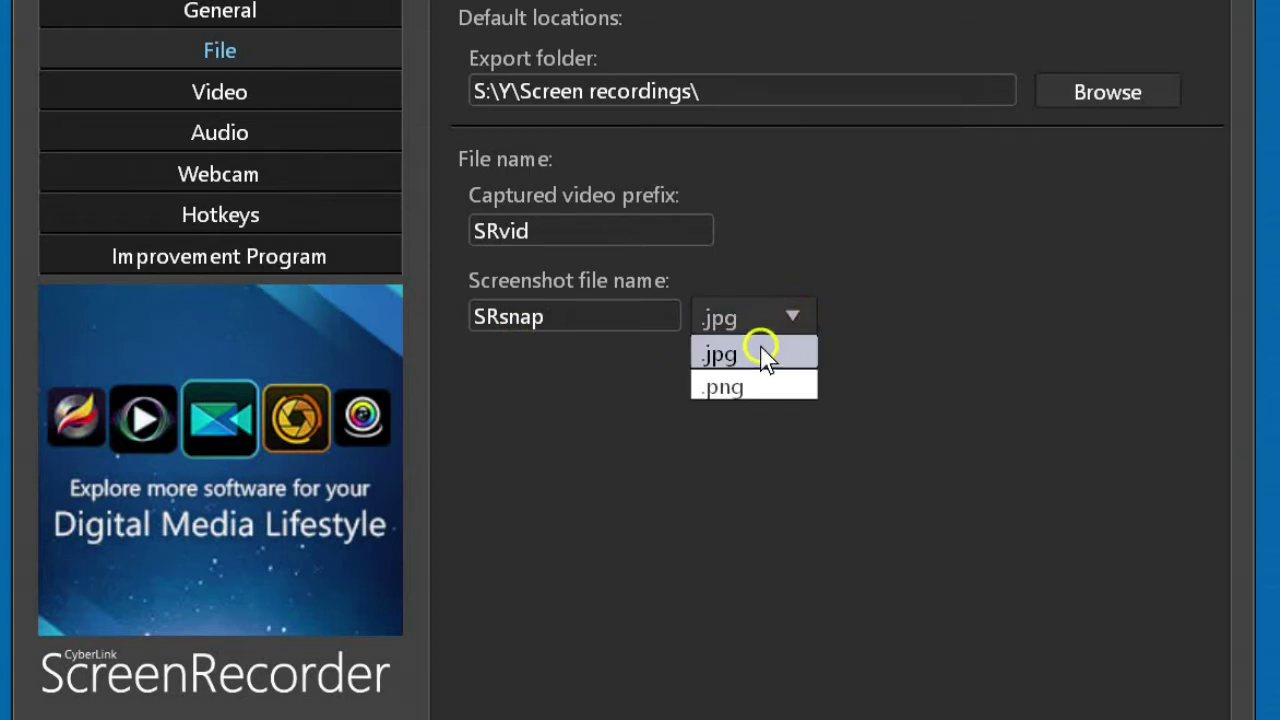
click(1021, 325)
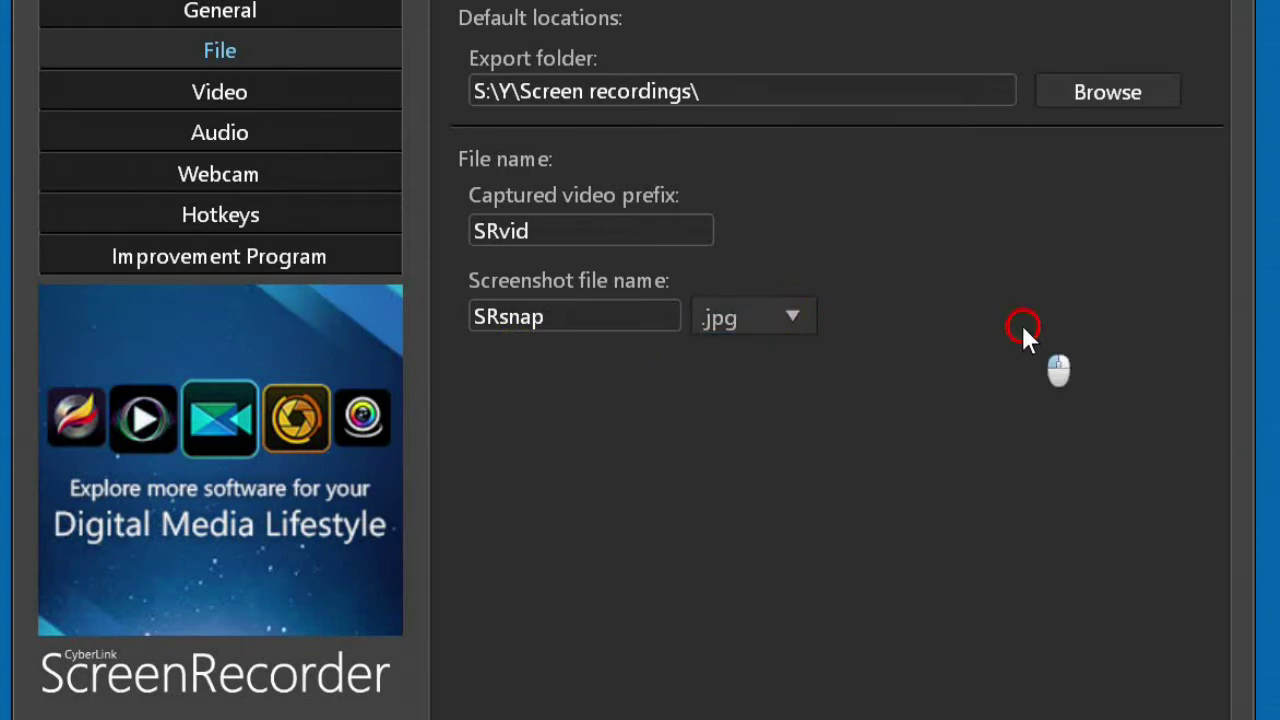
click(236, 92)
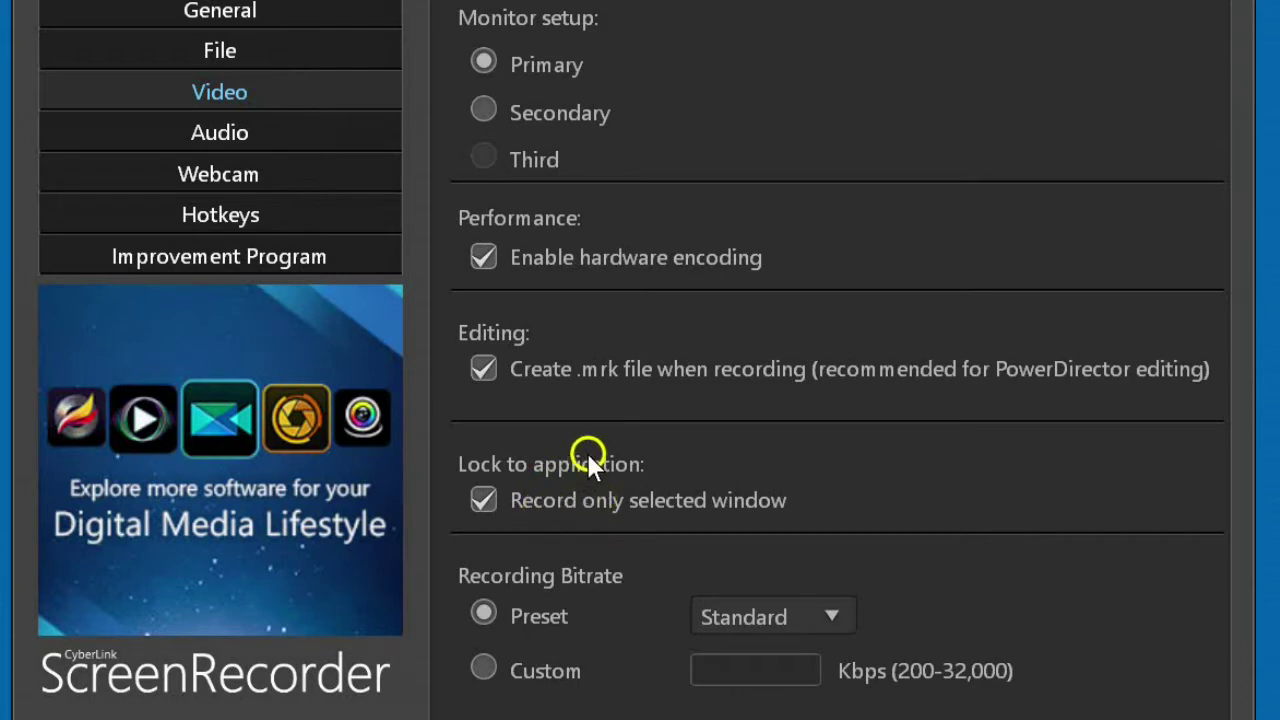
Toggle 'Record only selected window' off and back on, leaving it enabled.
click(479, 500)
click(543, 500)
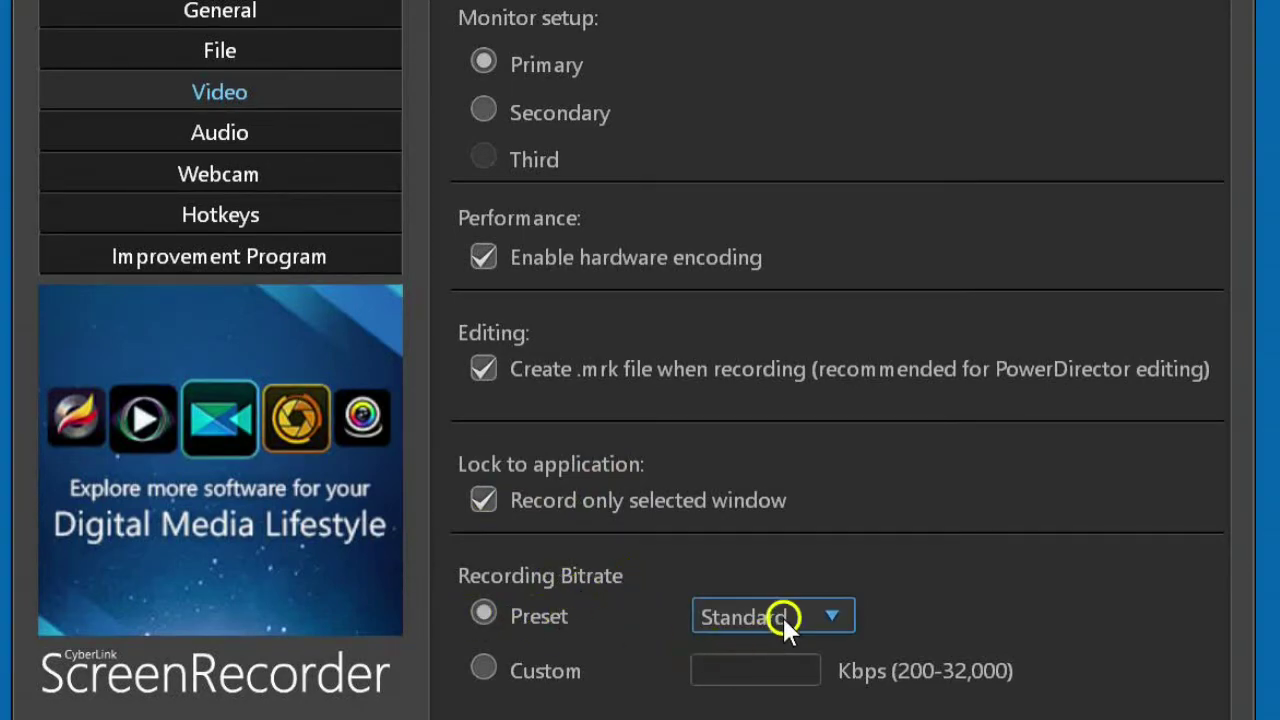
In Audio settings, keep the microphone on and switch system audio off.
click(208, 135)
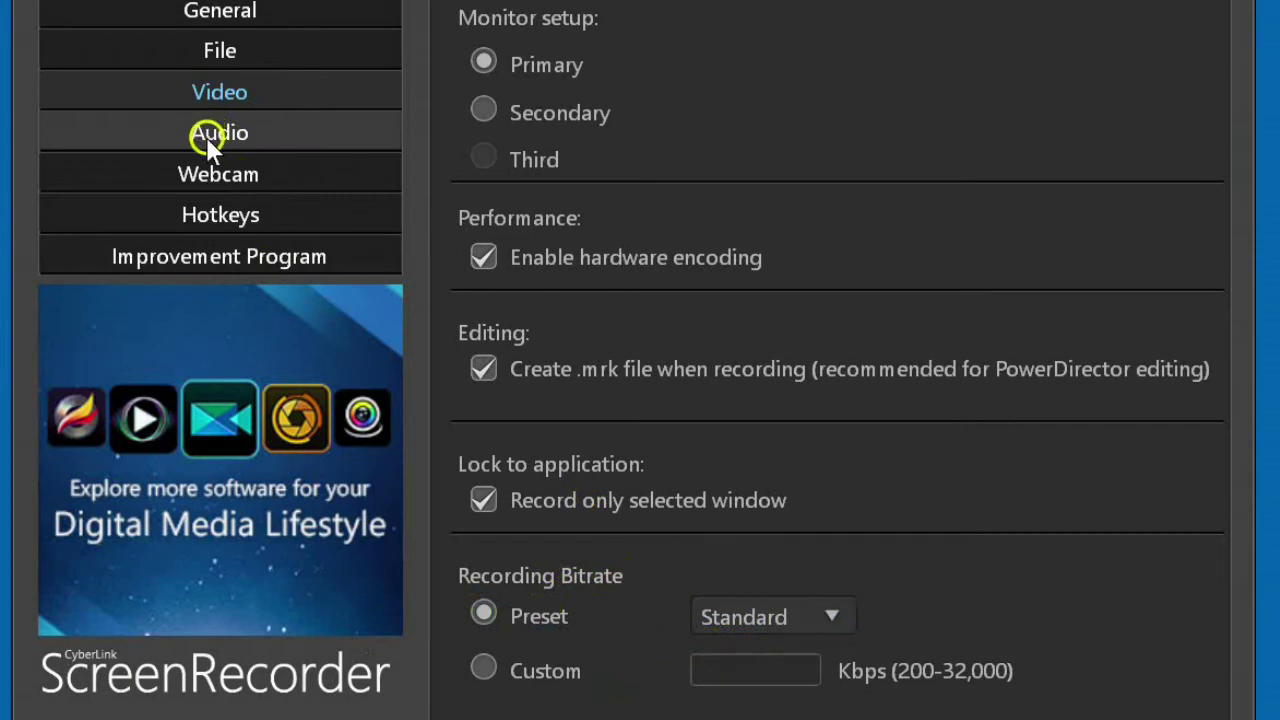
click(794, 45)
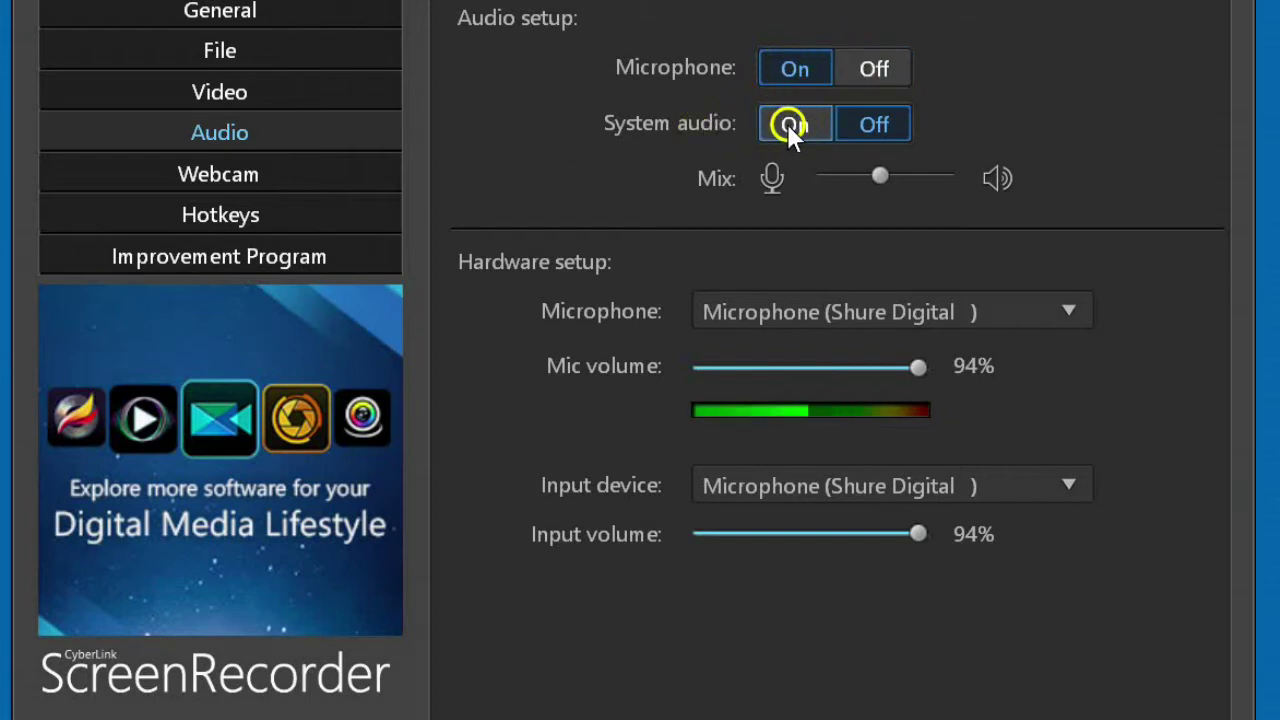
click(866, 115)
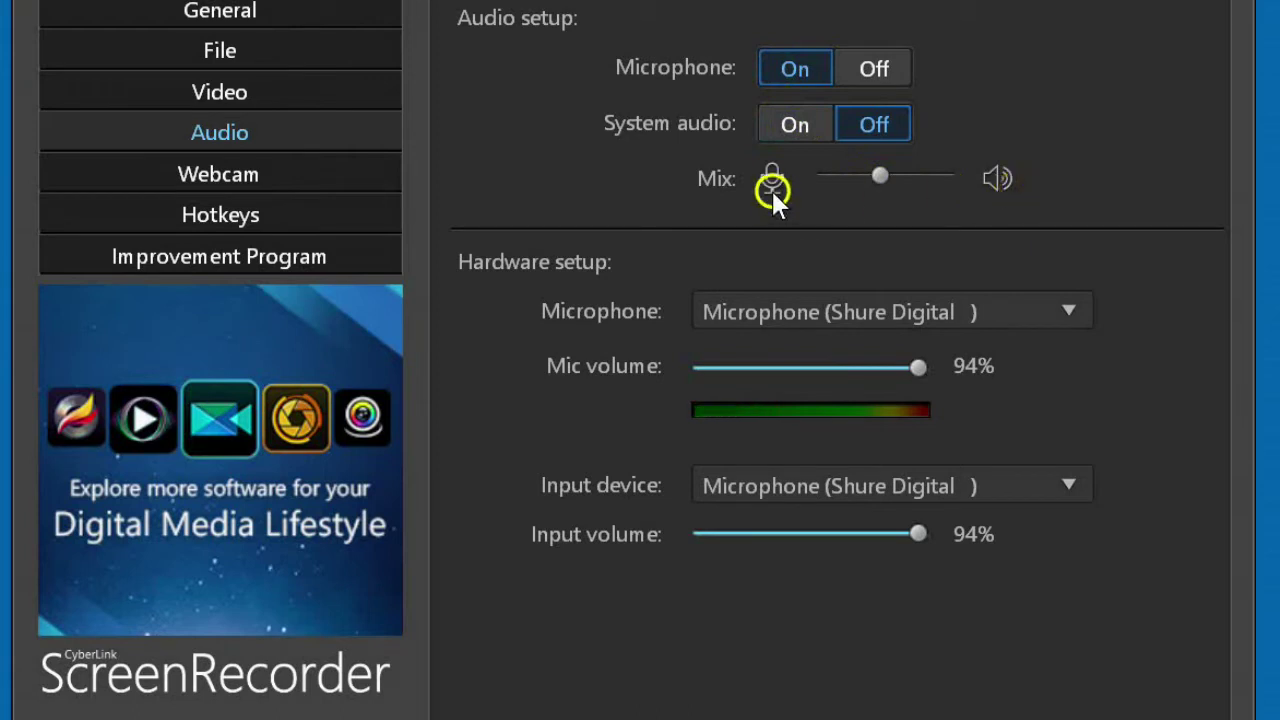
Review the microphone device settings, Shure Digital mic at 94%.
click(1011, 181)
click(803, 125)
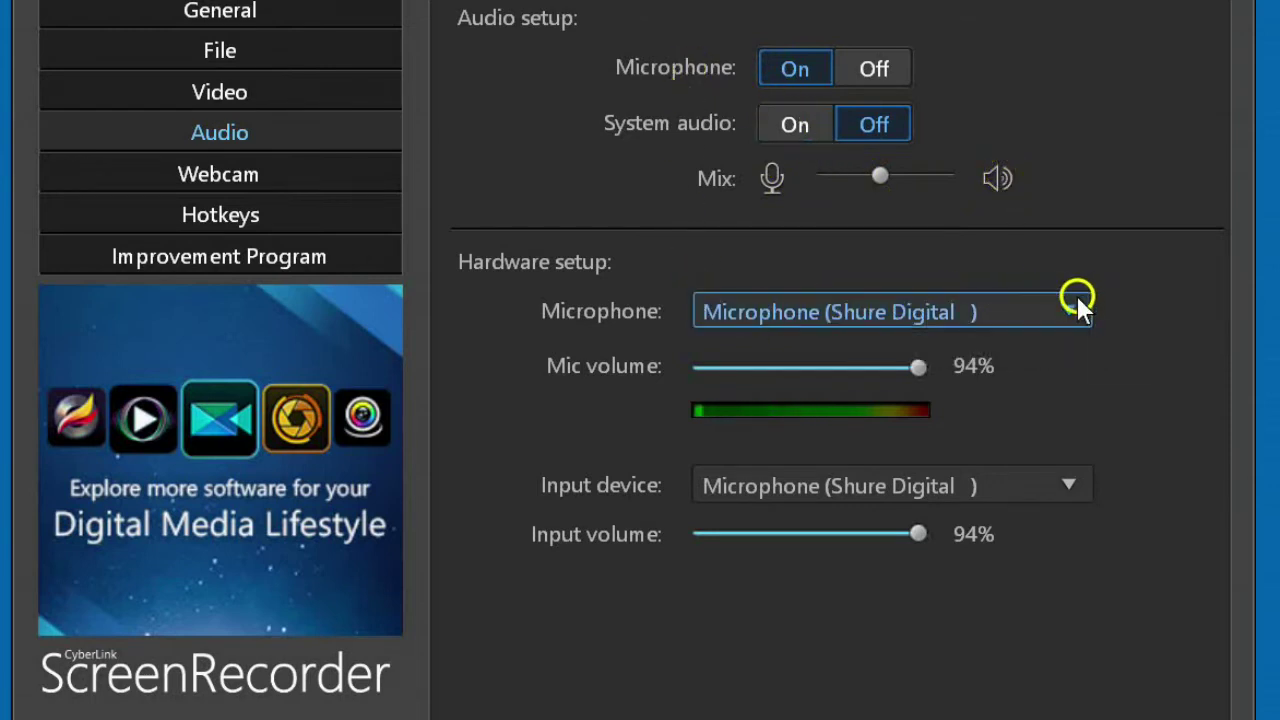
click(1026, 302)
click(982, 386)
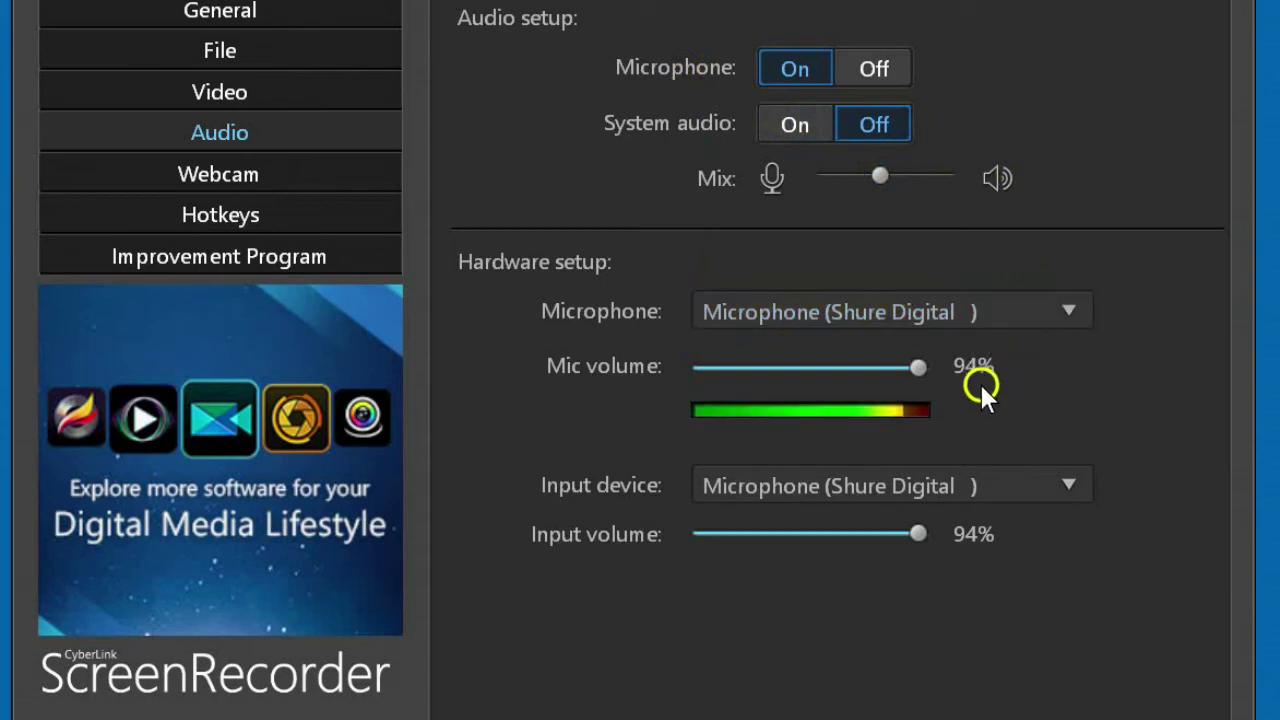
click(934, 391)
Check the mic and input volume sliders at 94%, then go to Webcam settings.
click(919, 368)
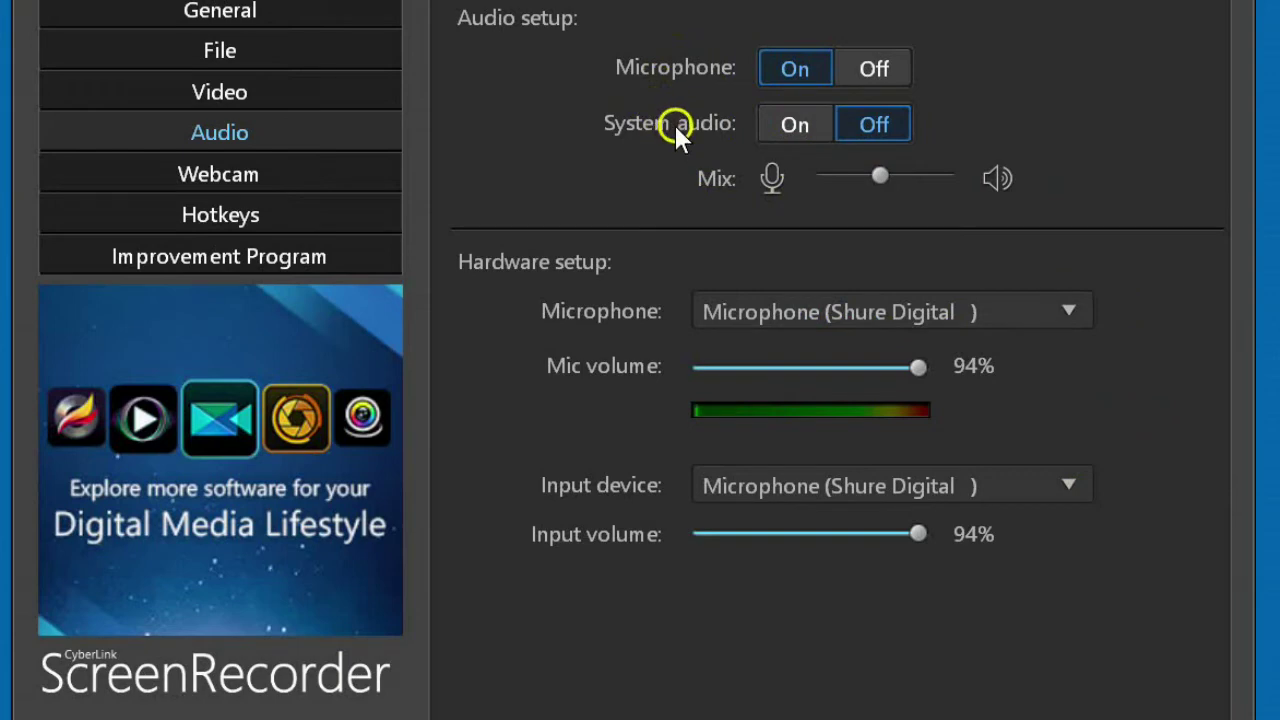
click(242, 172)
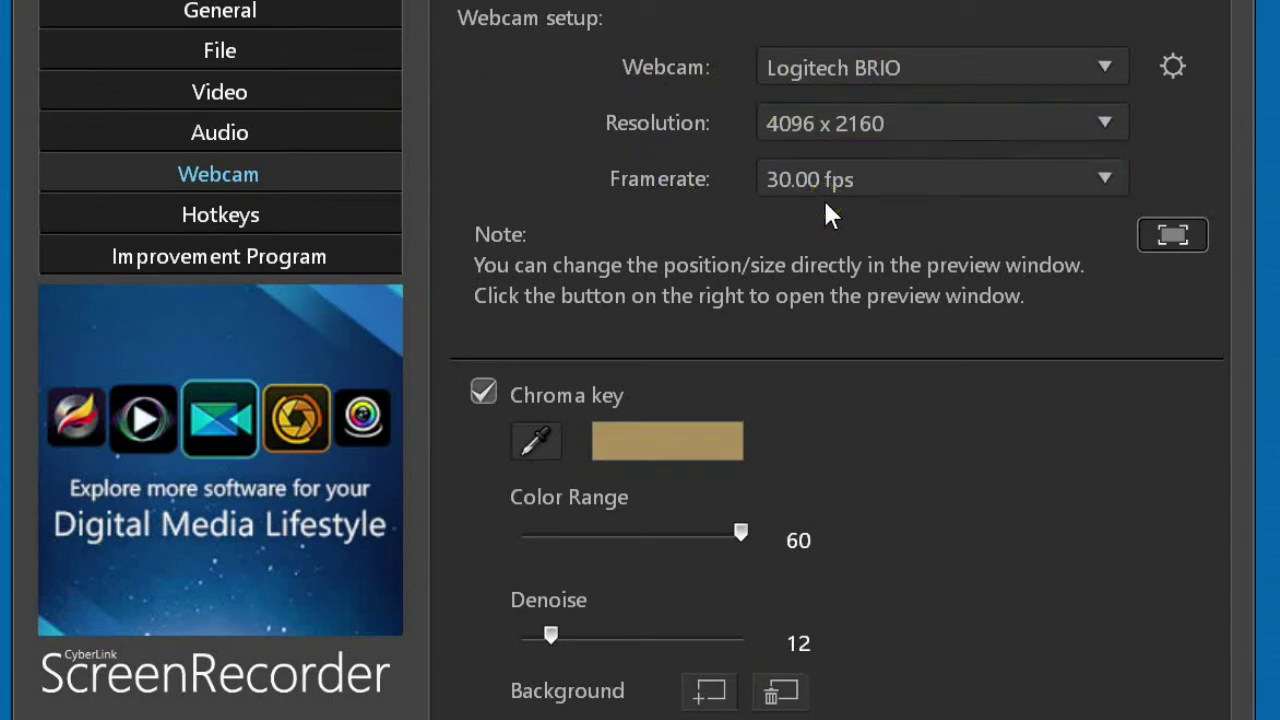
Try the webcam preview and the Background add and delete buttons for a replacement background.
click(1170, 235)
click(709, 691)
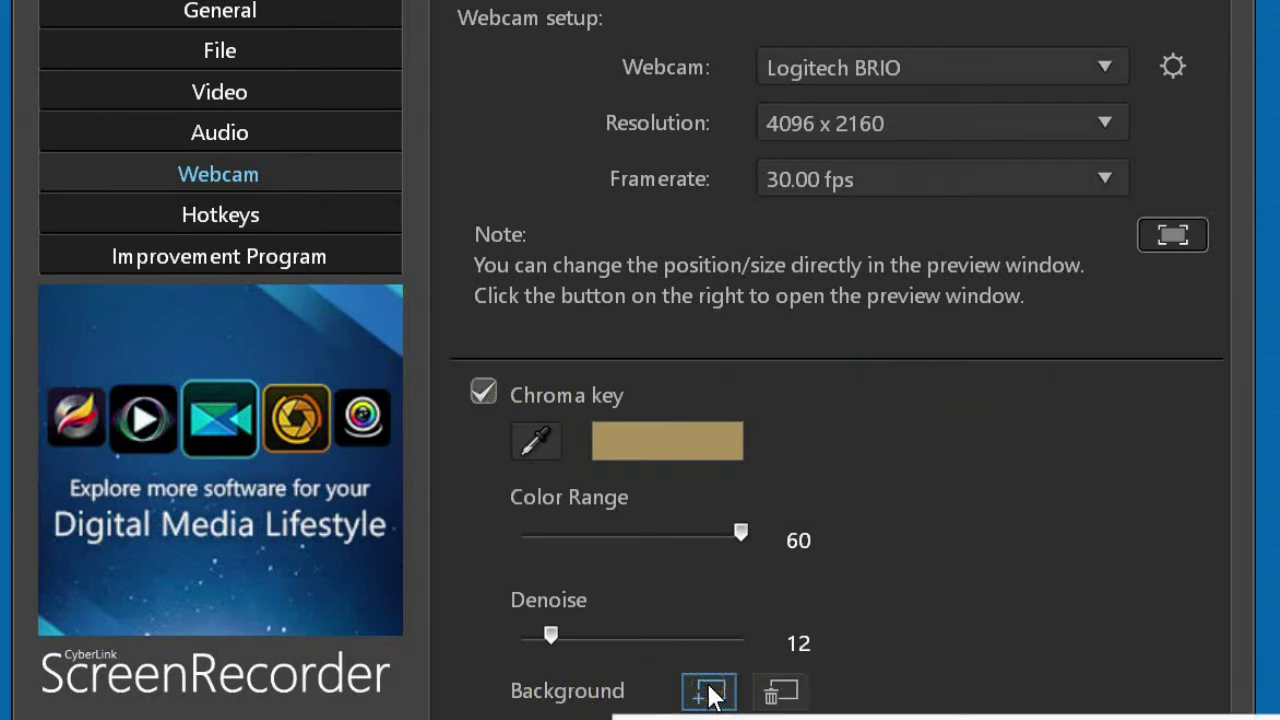
click(709, 691)
click(709, 691)
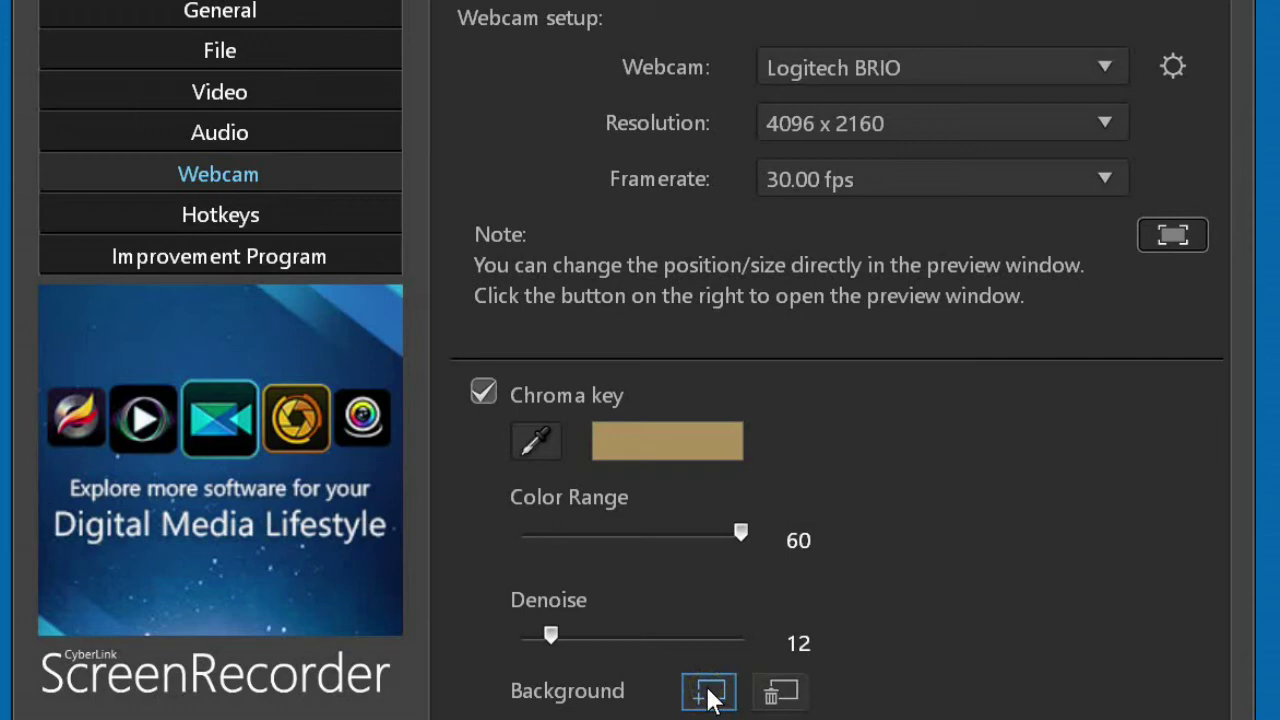
click(709, 693)
click(778, 695)
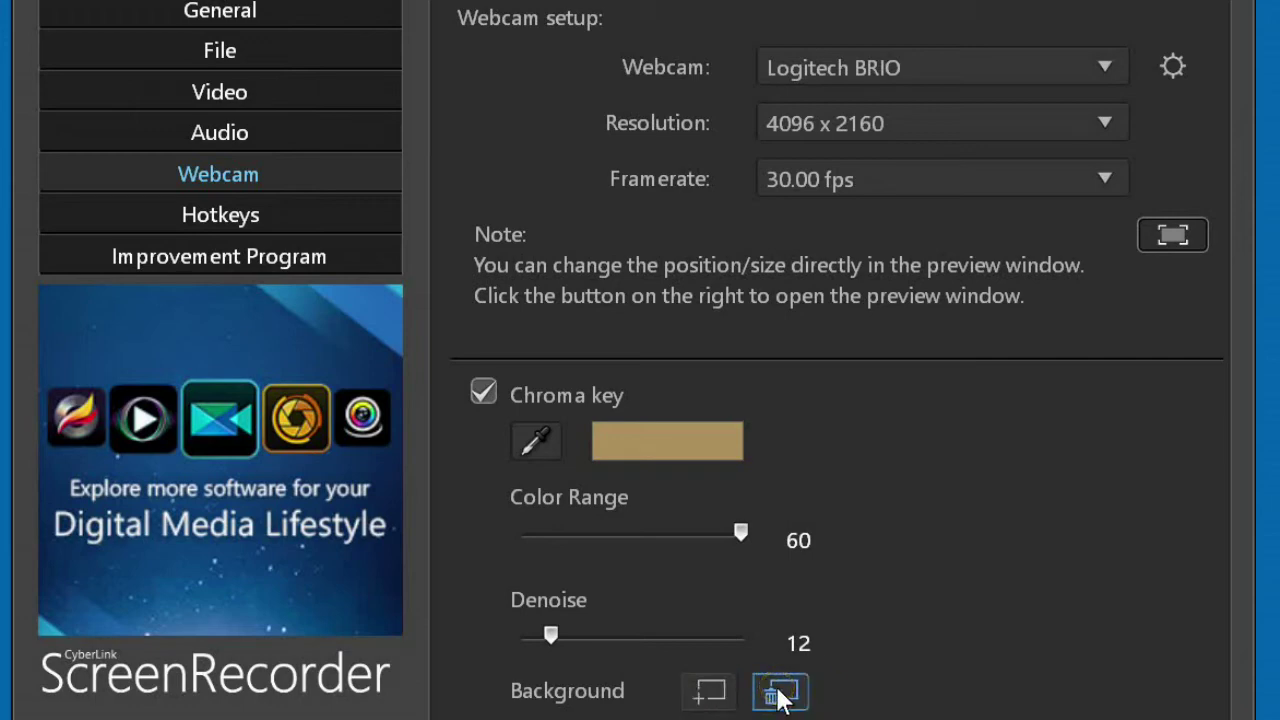
click(710, 692)
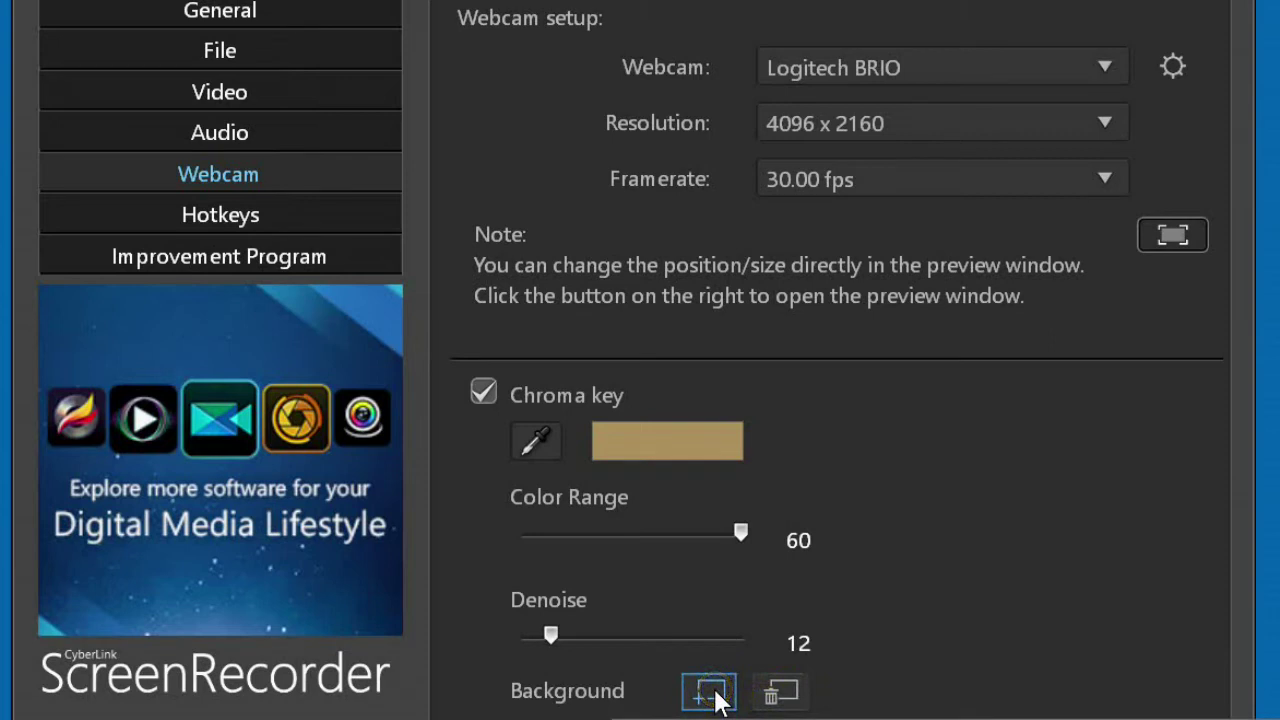
click(778, 690)
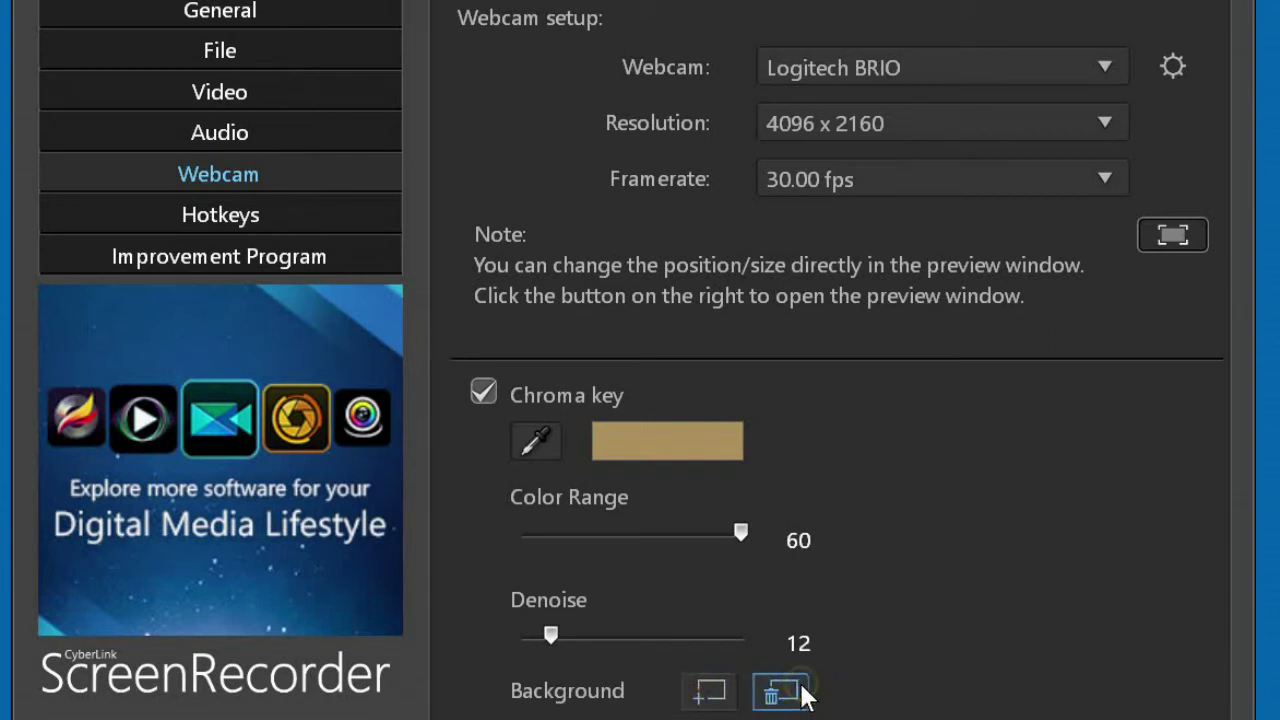
Use the chroma key eyedropper to pick the colour to remove from the webcam image.
click(536, 439)
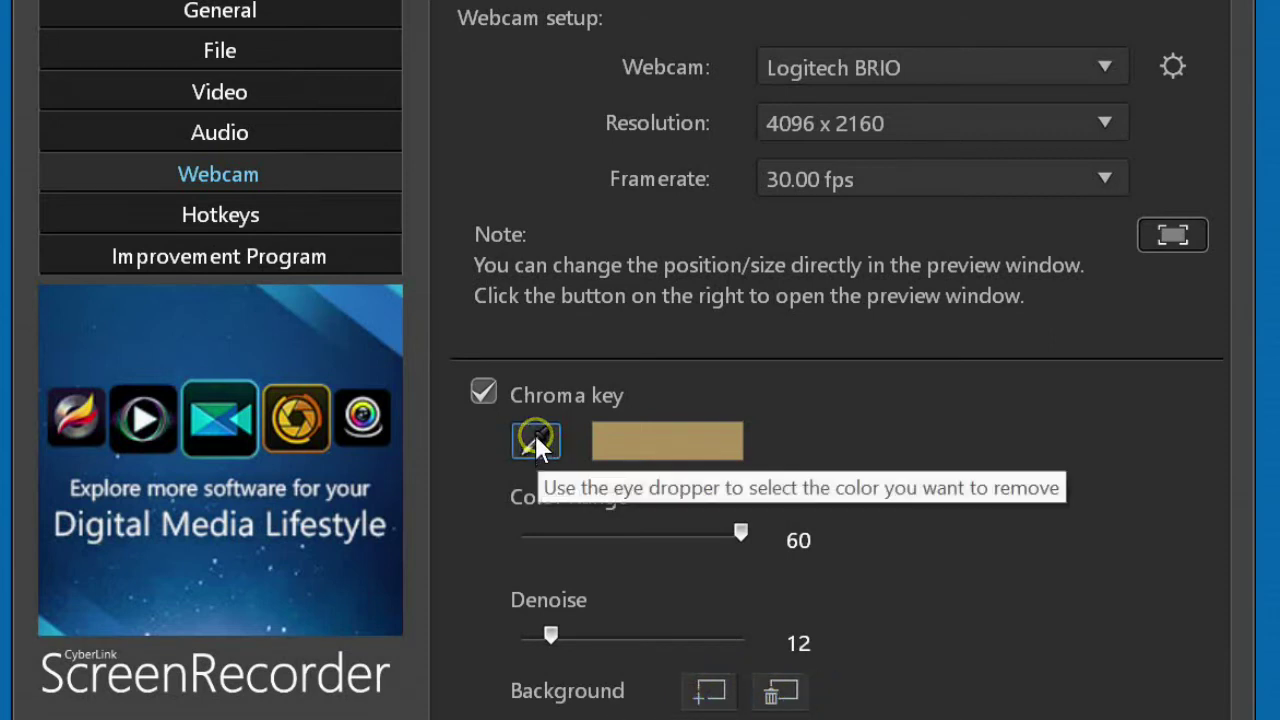
click(536, 440)
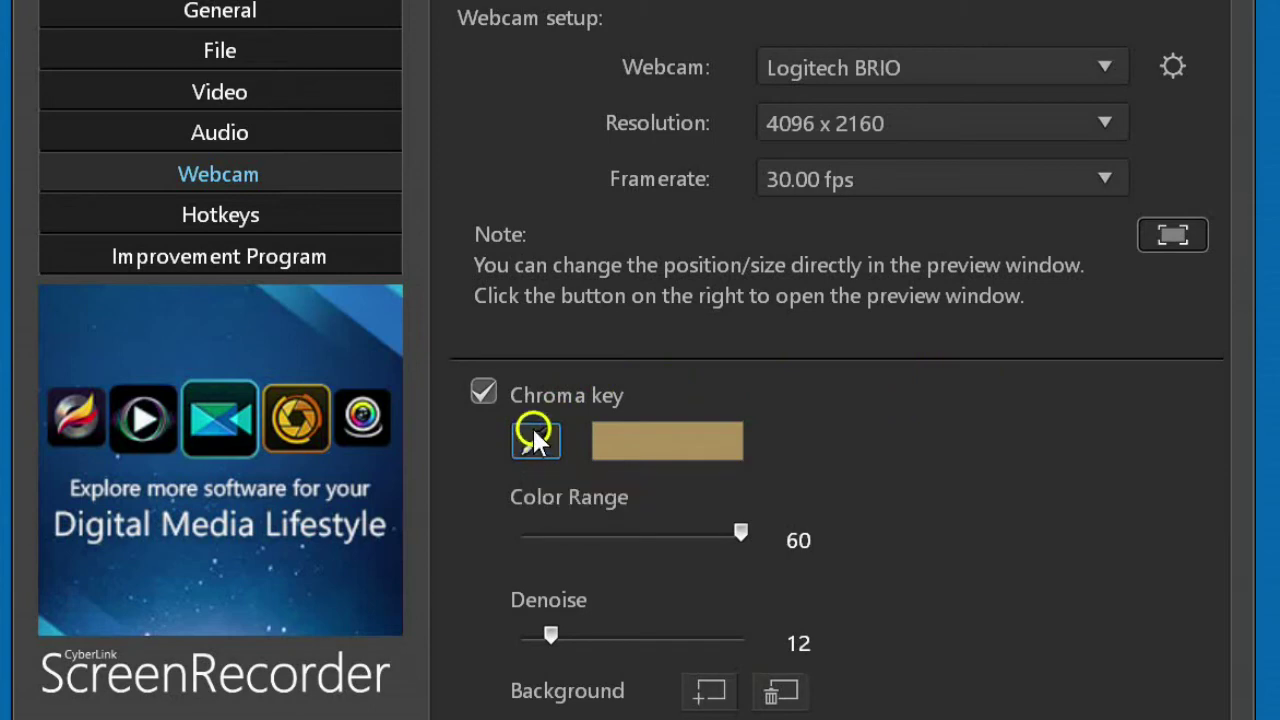
click(533, 430)
click(225, 217)
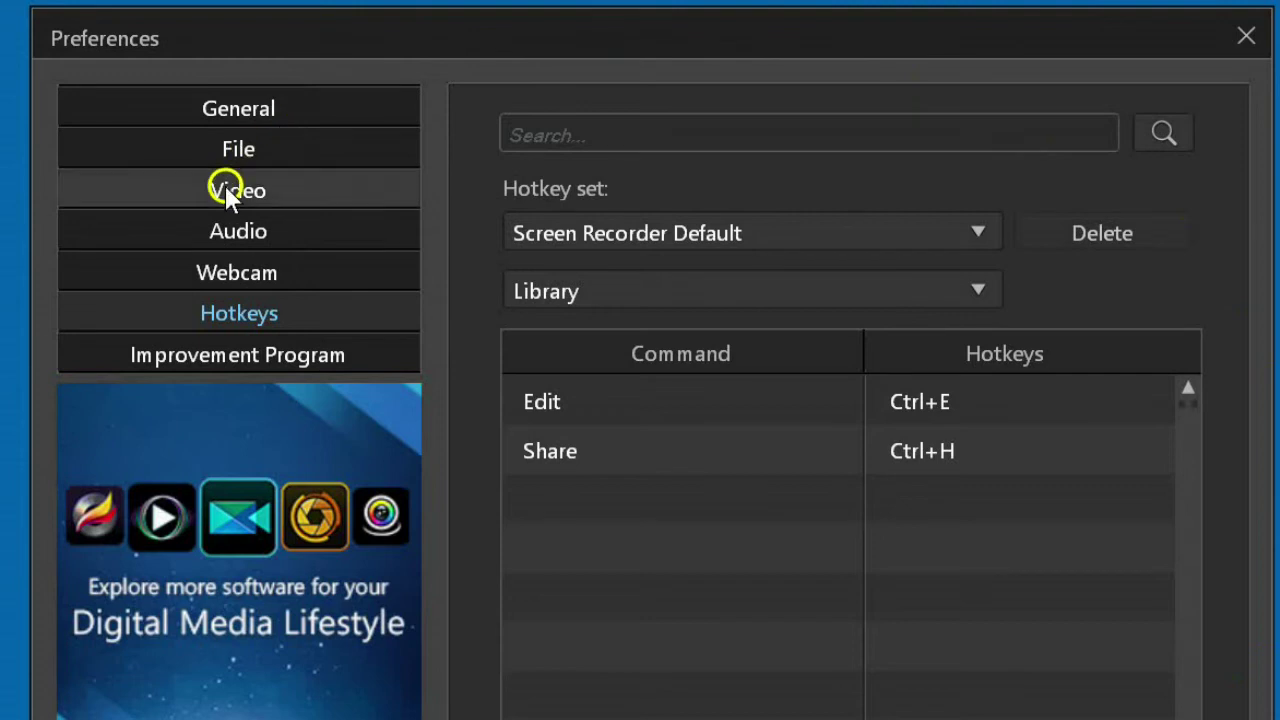
Review the Screen Recorder Default hotkeys (Library Edit and Share), then go to Improvement Program.
click(256, 349)
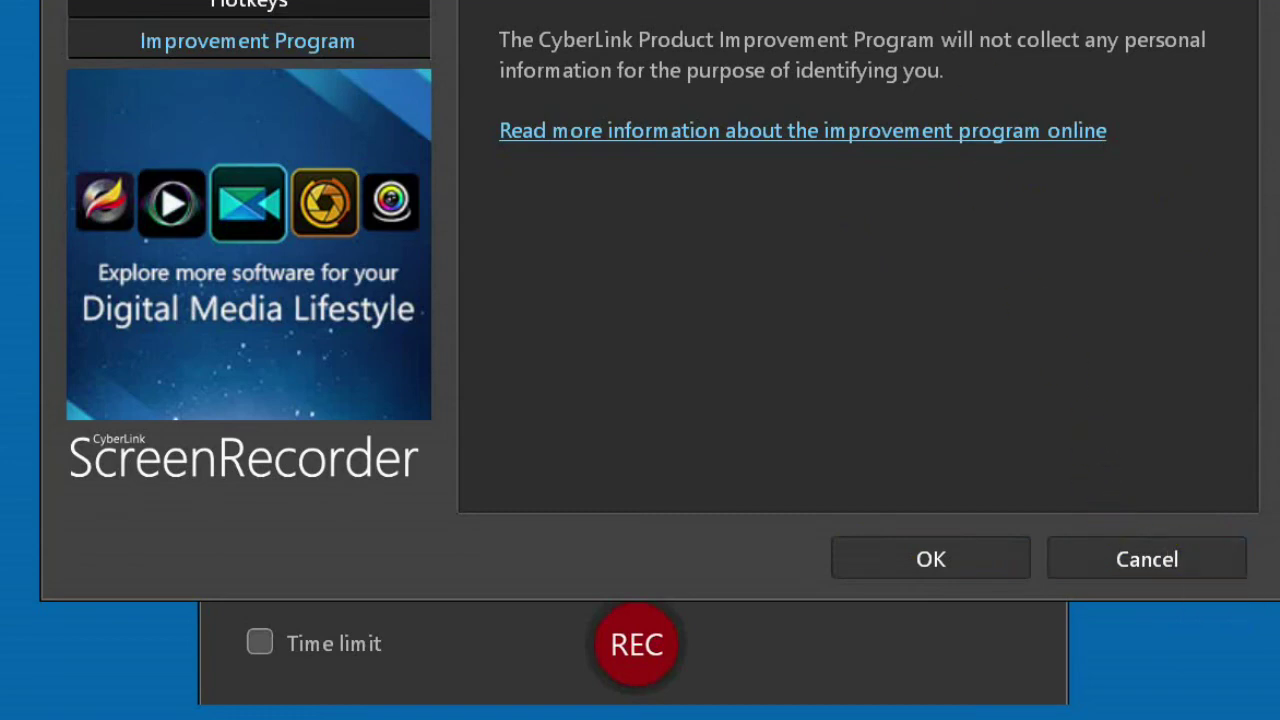
Close Preferences with Esc, returning to the full-screen 1080p, 30 fps Record window.
key(Escape)
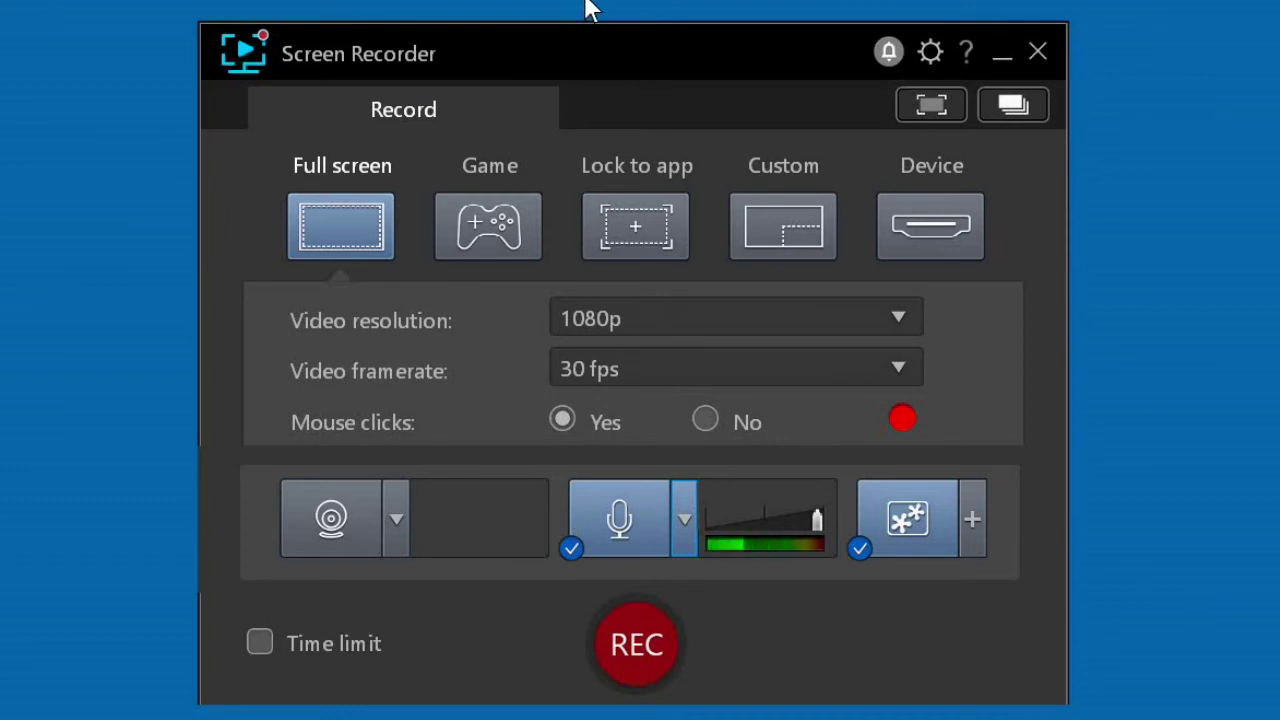
click(888, 42)
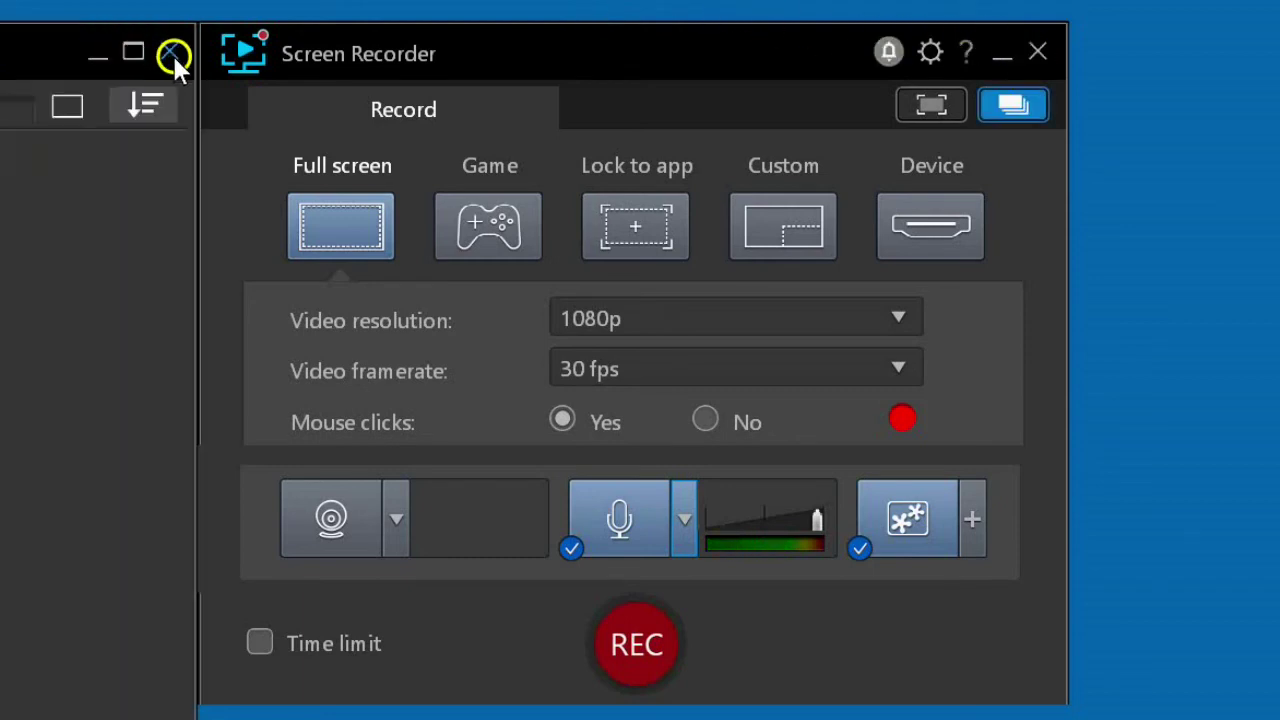
click(170, 53)
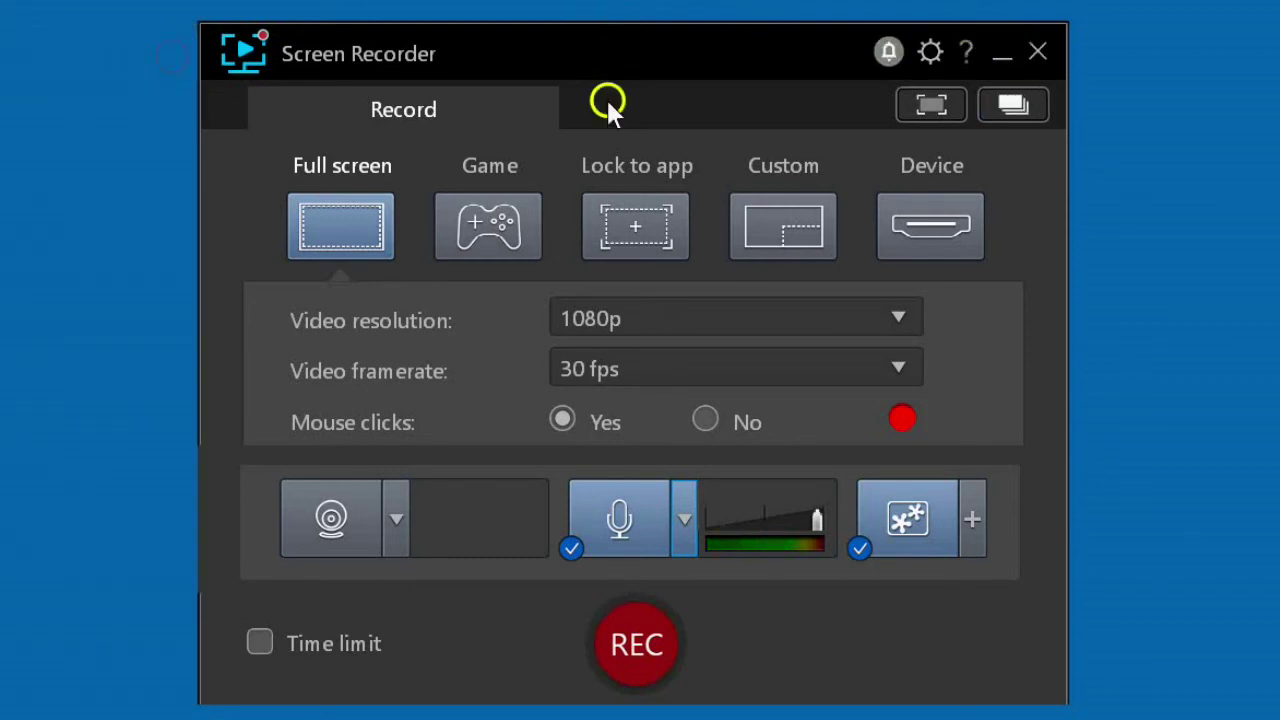
click(1018, 106)
drag(0, 62, 508, 60)
click(193, 168)
Confirm the video resolution stays at 1080p and the framerate at 30 fps.
click(620, 232)
click(1072, 190)
click(345, 373)
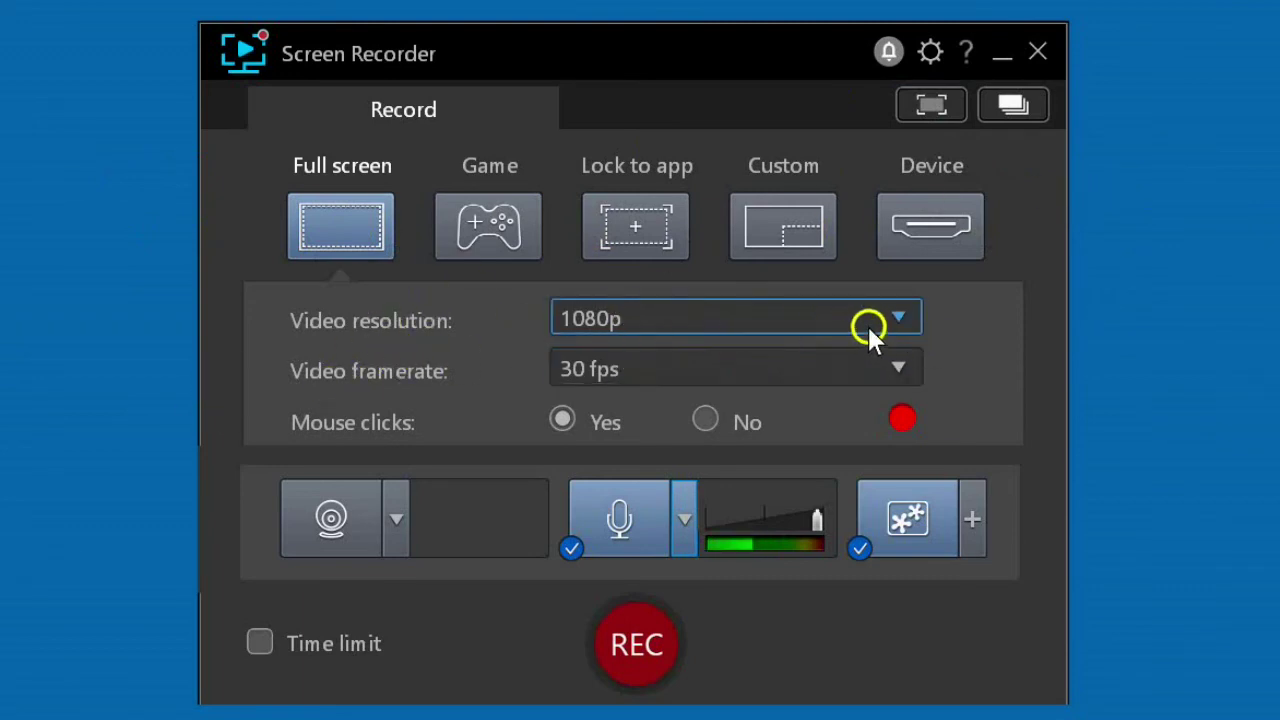
click(894, 312)
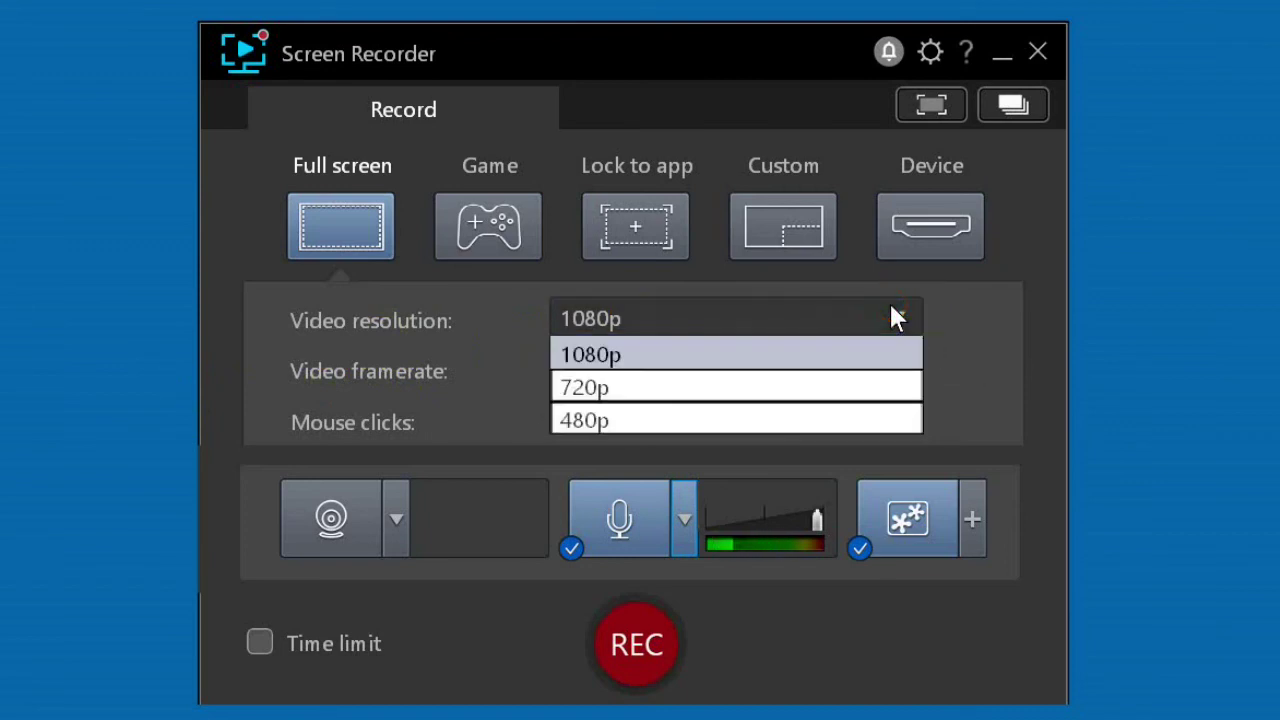
click(894, 313)
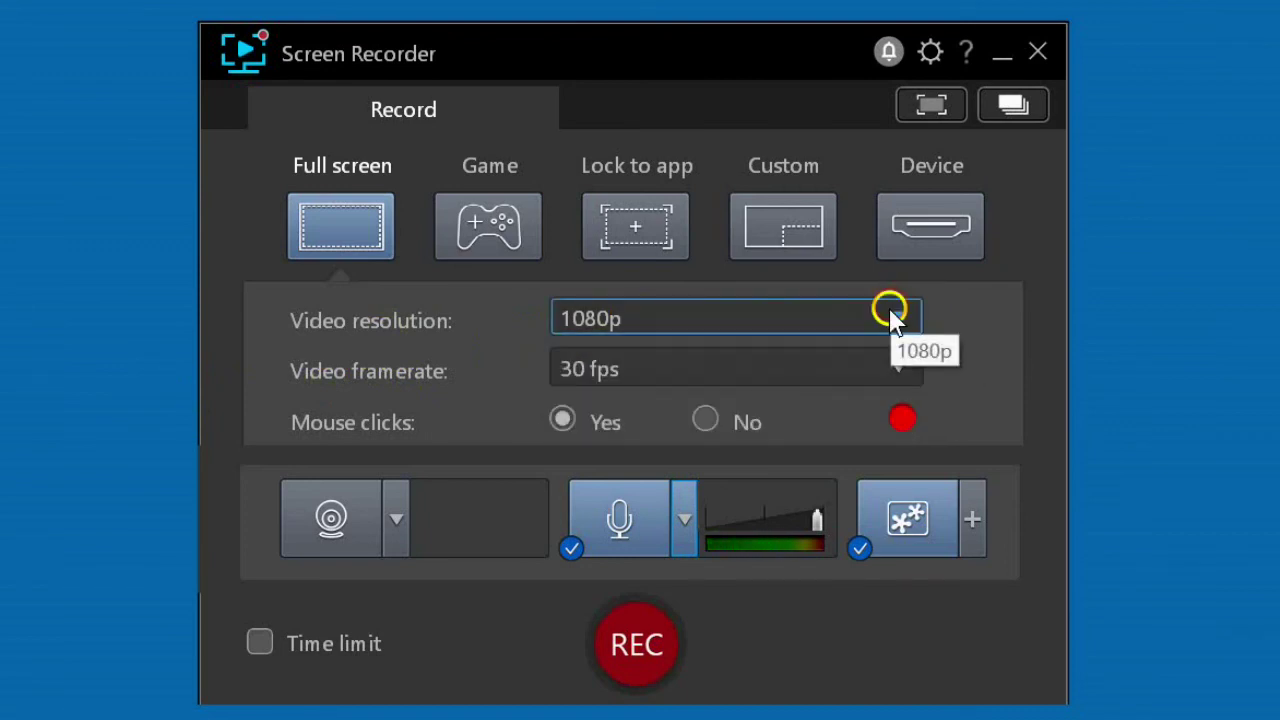
click(289, 368)
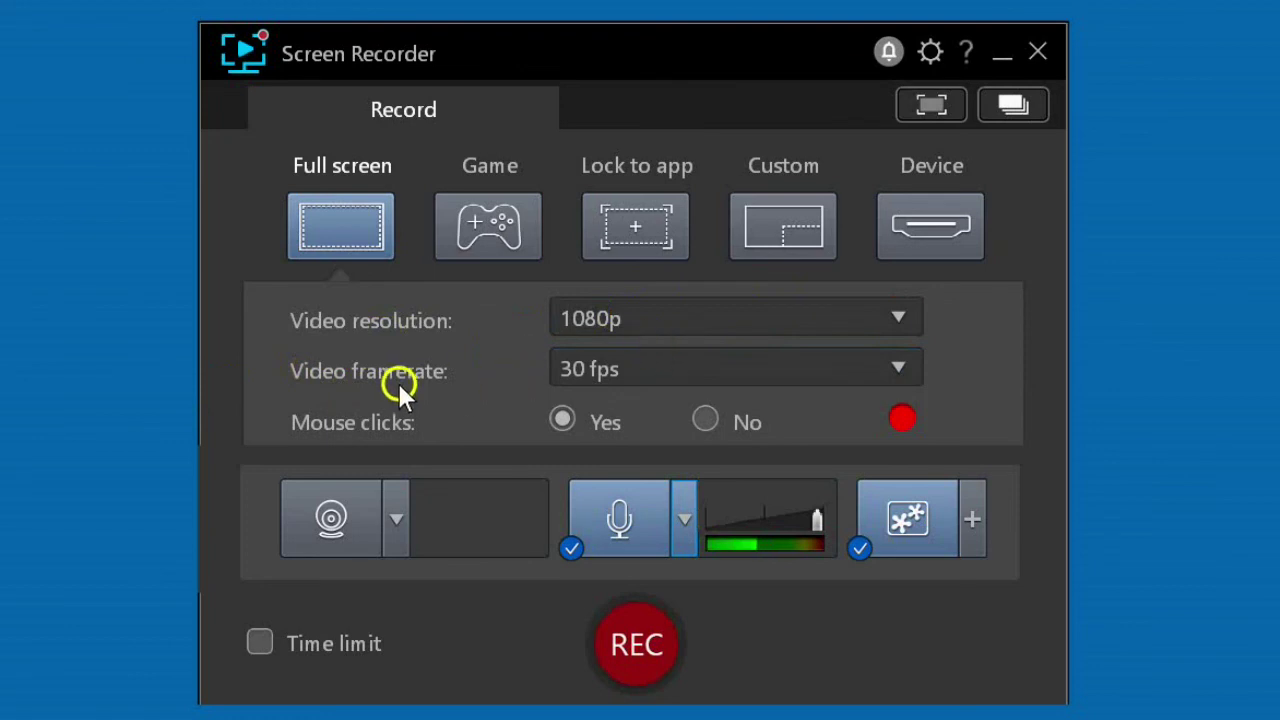
click(897, 367)
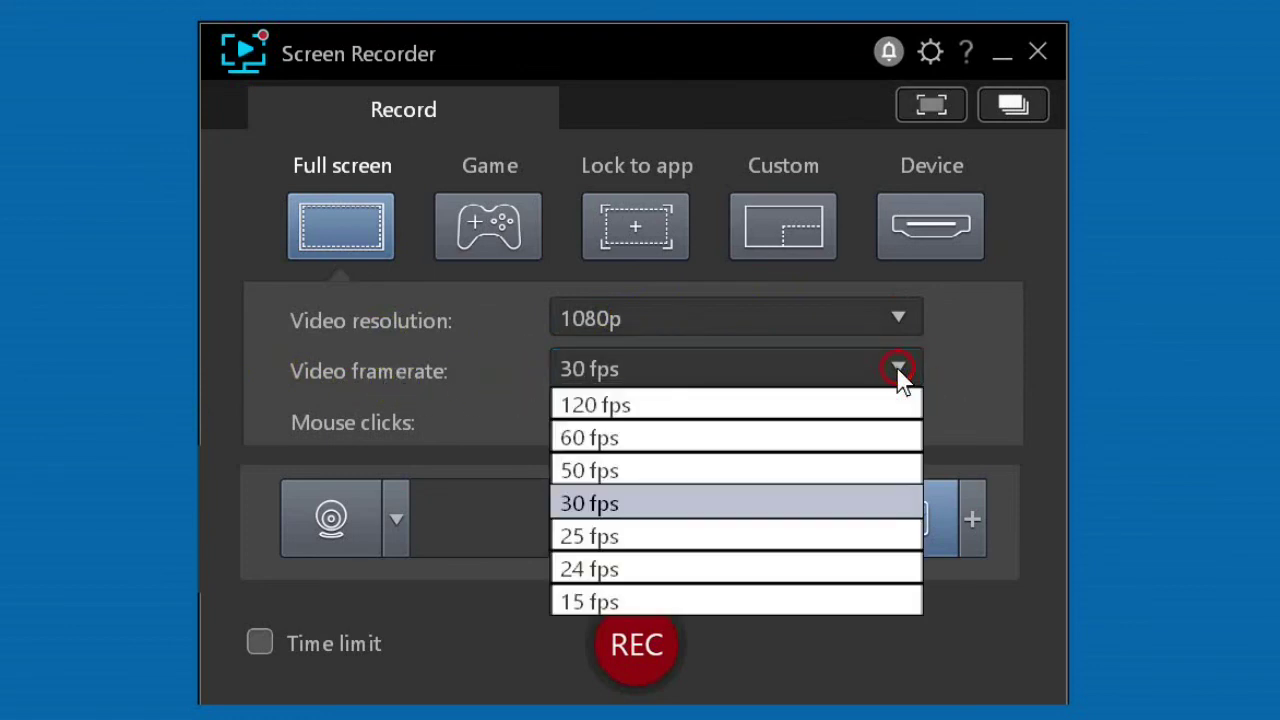
click(897, 367)
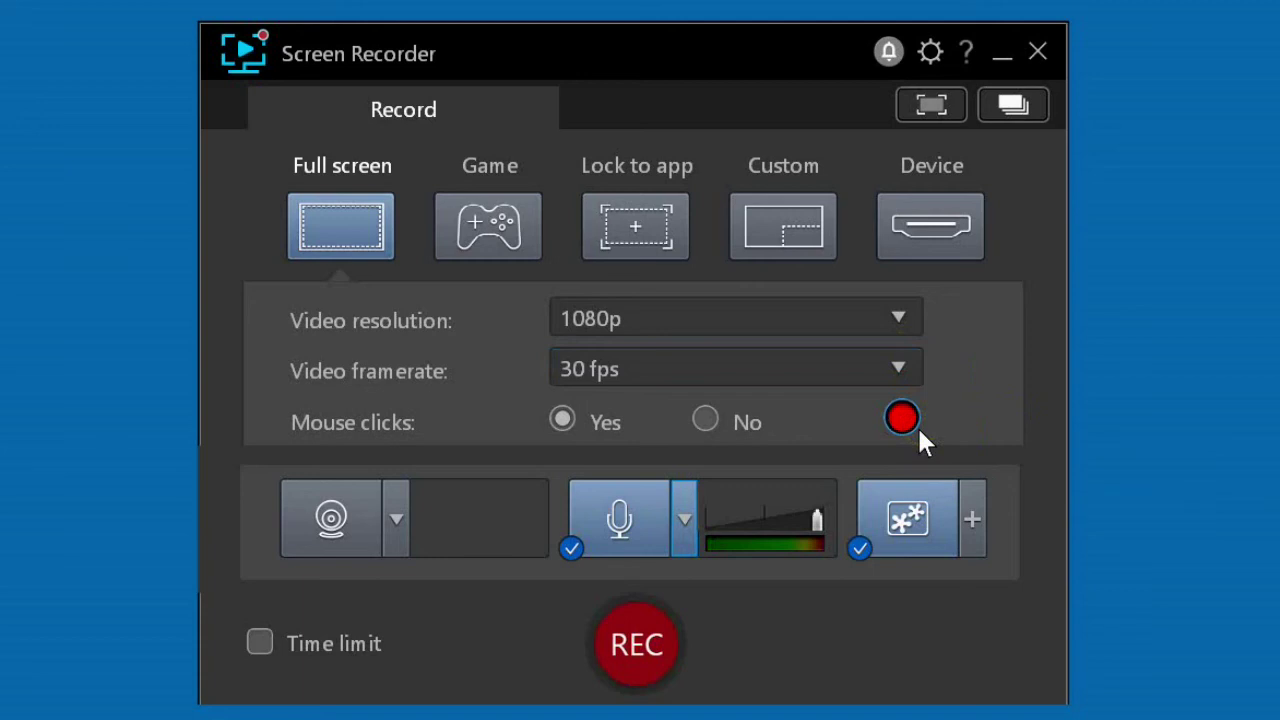
Check the click colour palette and keep mouse clicks shown as red dots.
click(902, 418)
click(1084, 452)
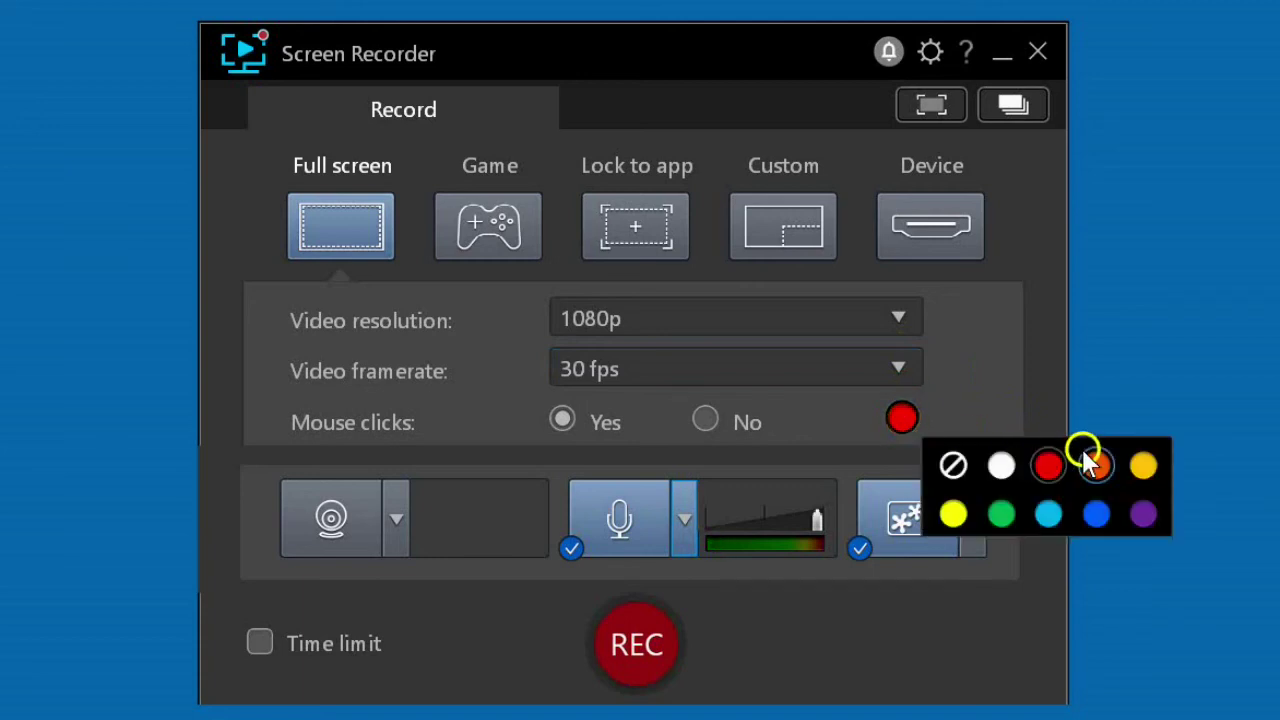
click(563, 418)
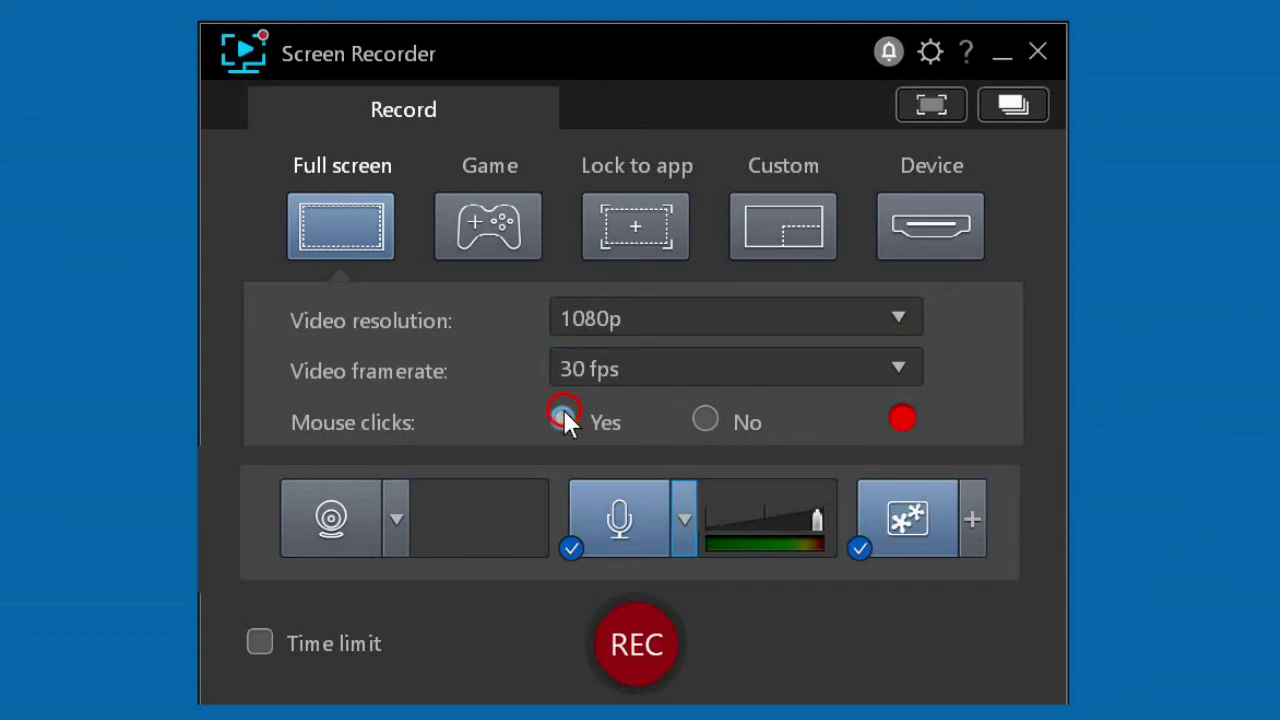
click(340, 520)
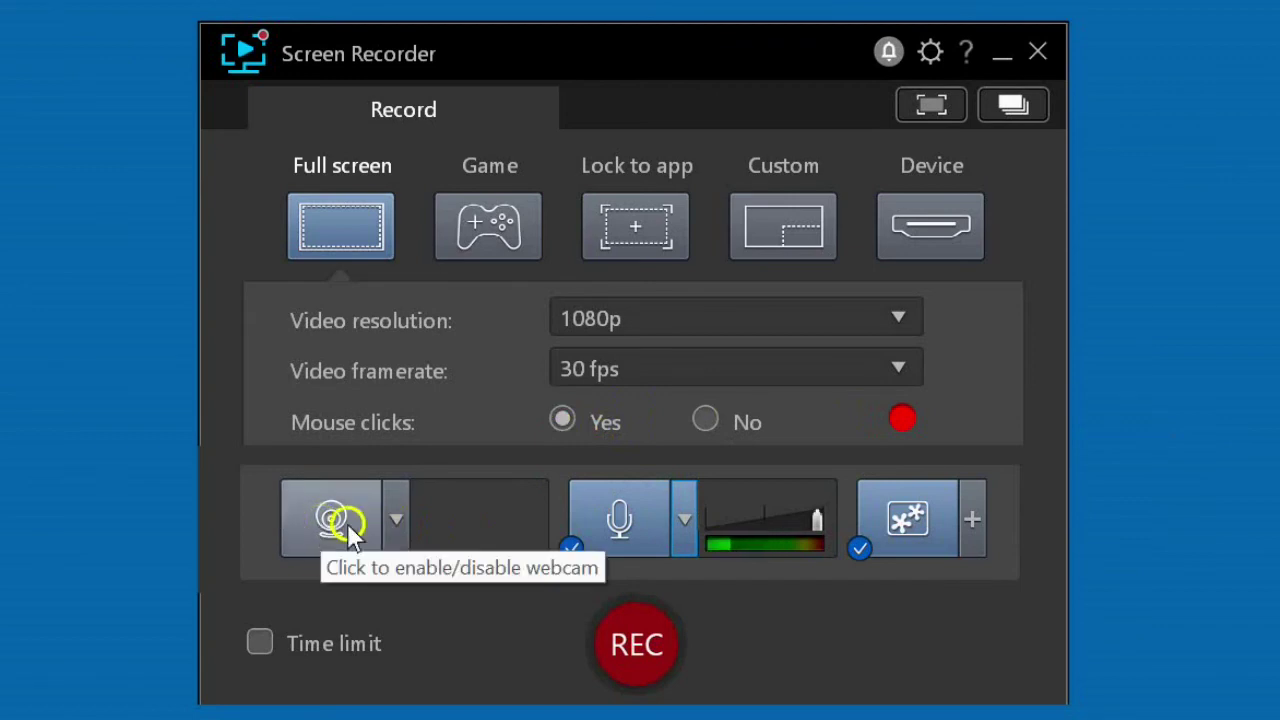
click(399, 519)
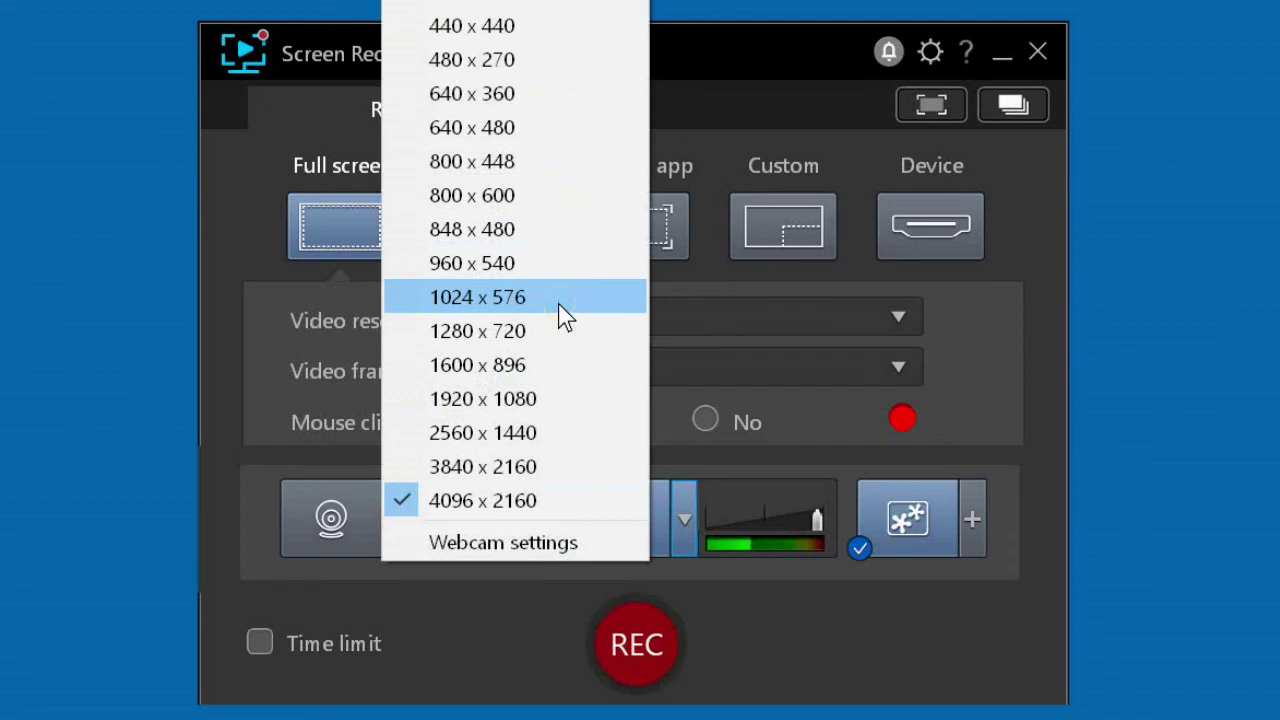
click(527, 400)
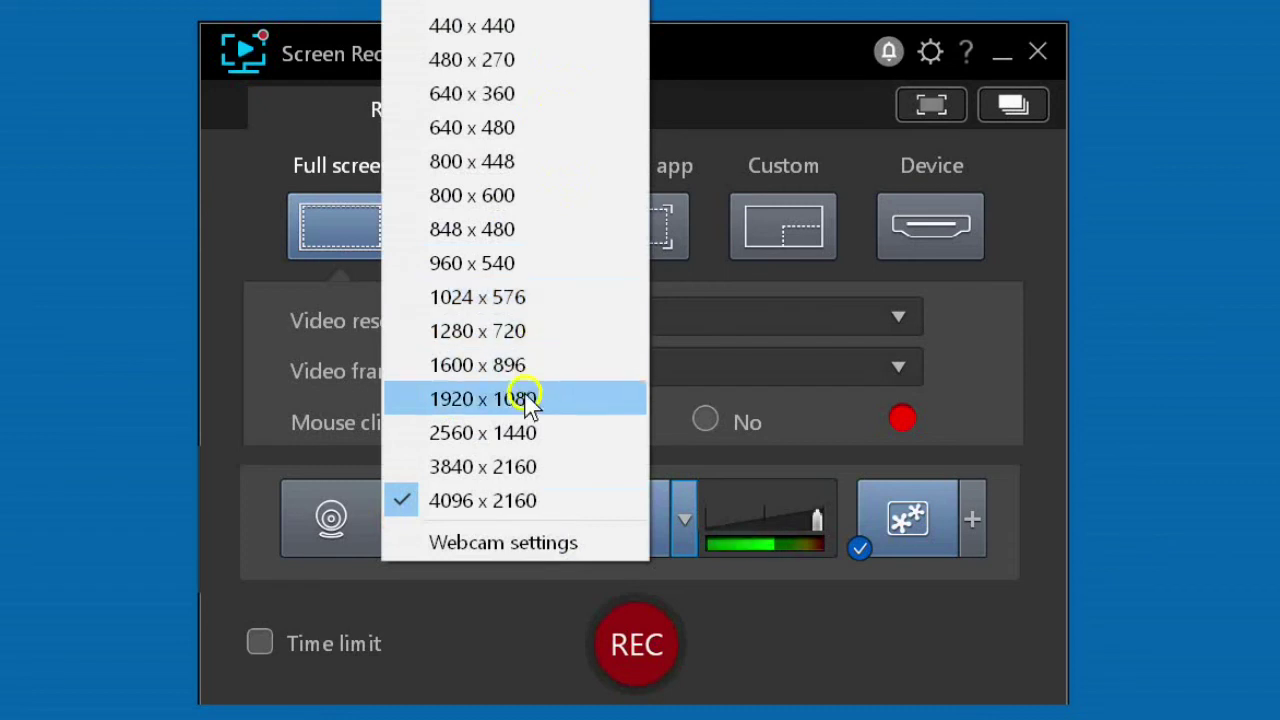
click(562, 551)
click(563, 551)
click(714, 580)
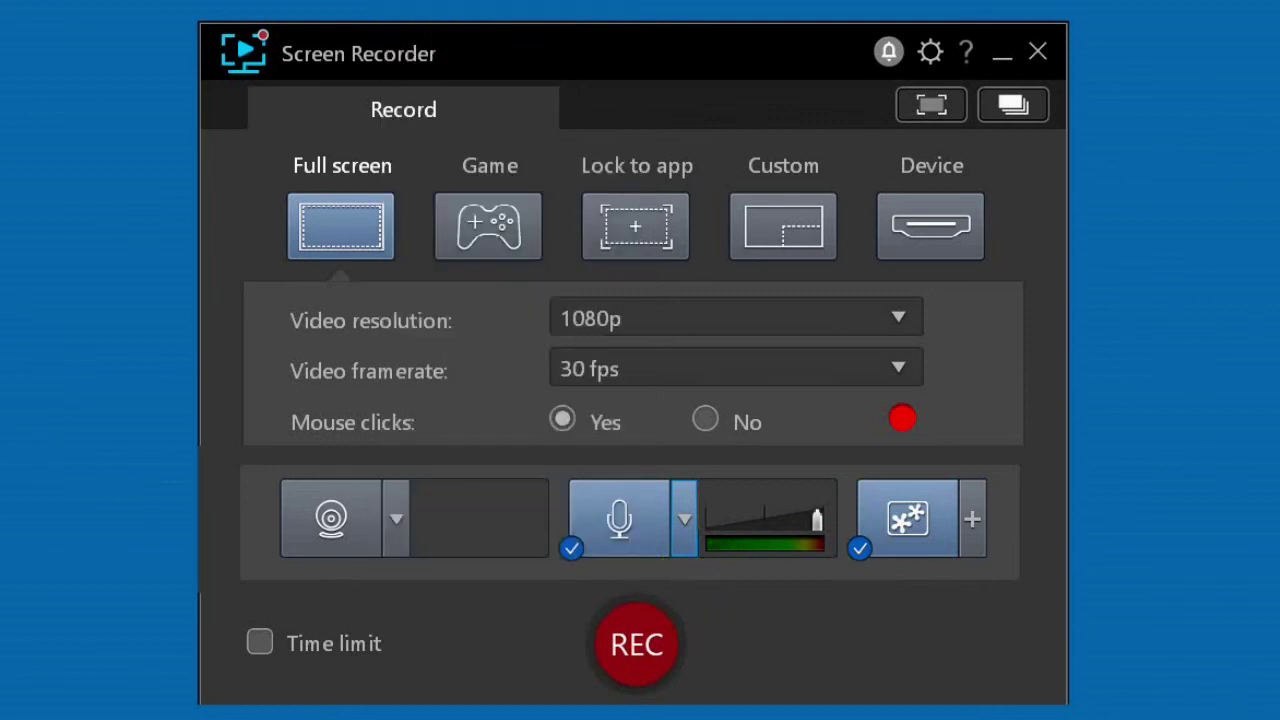
click(686, 520)
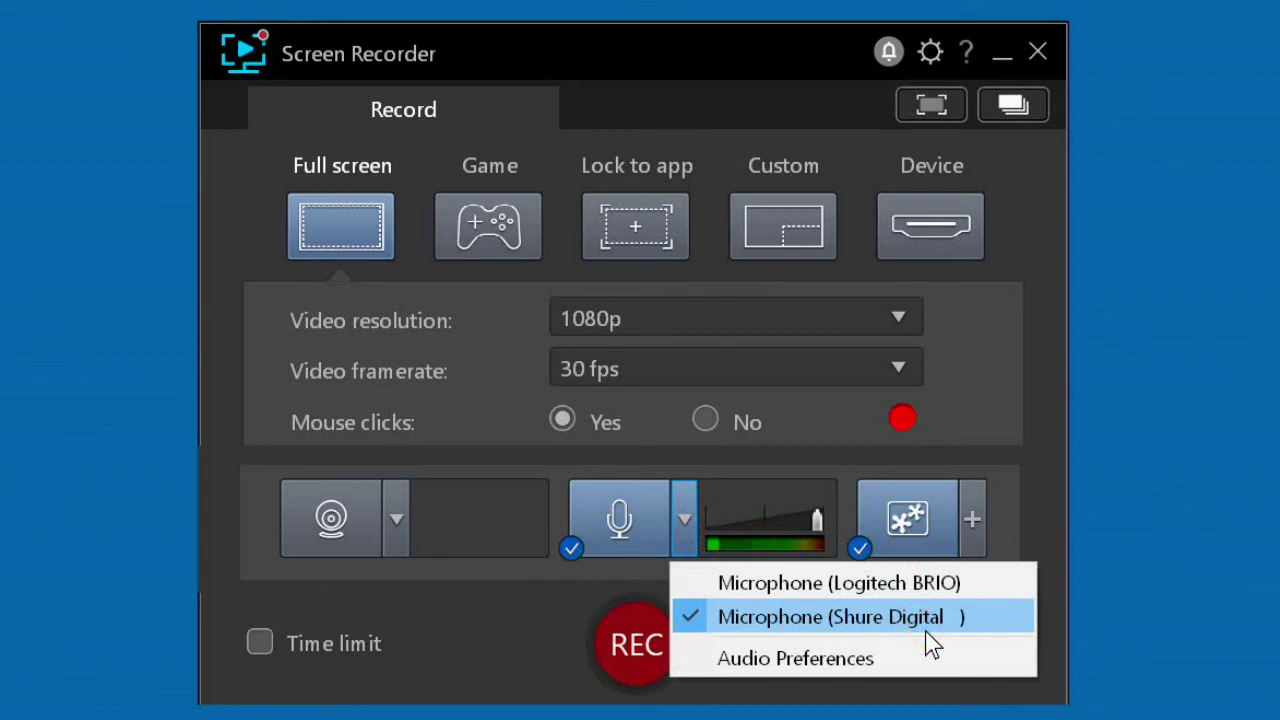
click(891, 645)
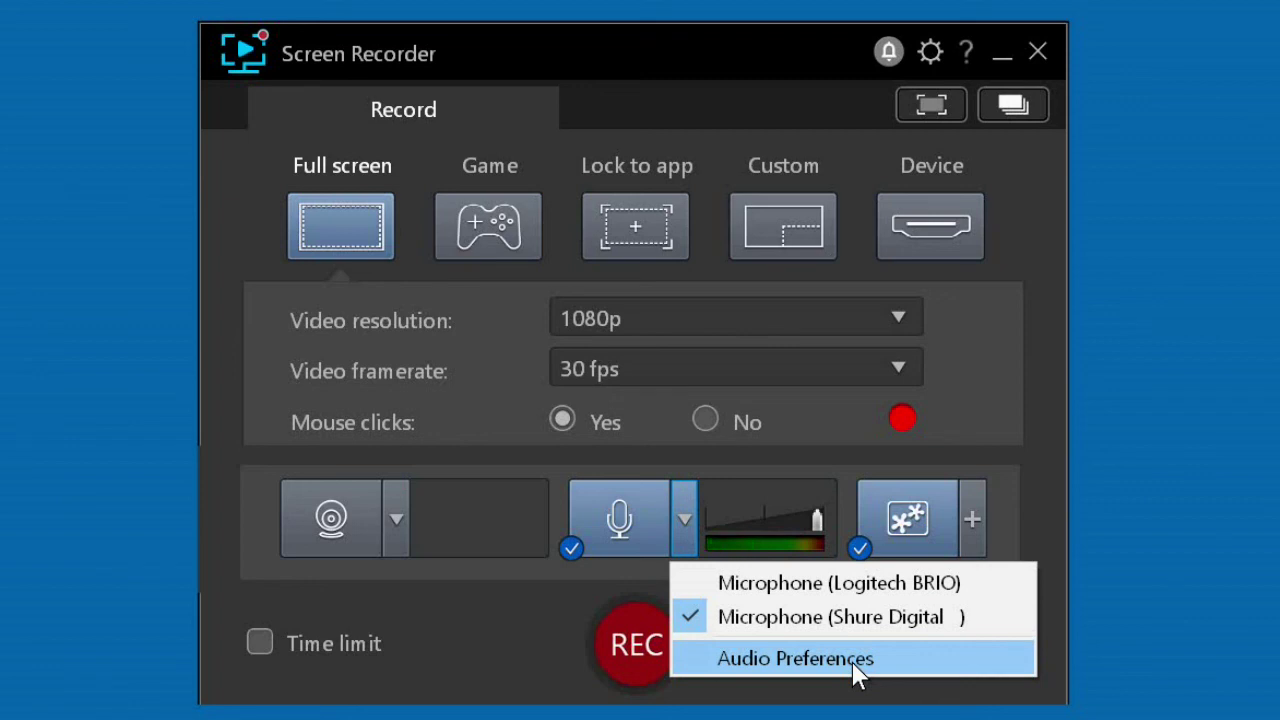
click(808, 530)
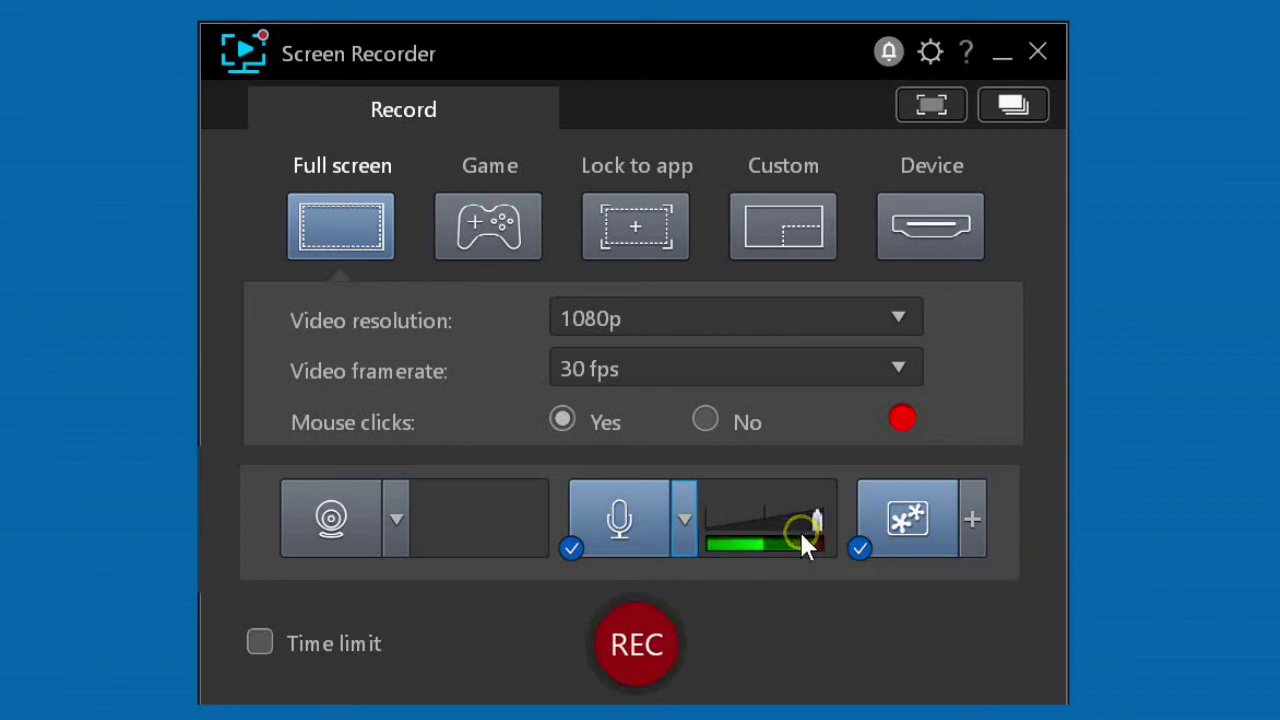
click(903, 518)
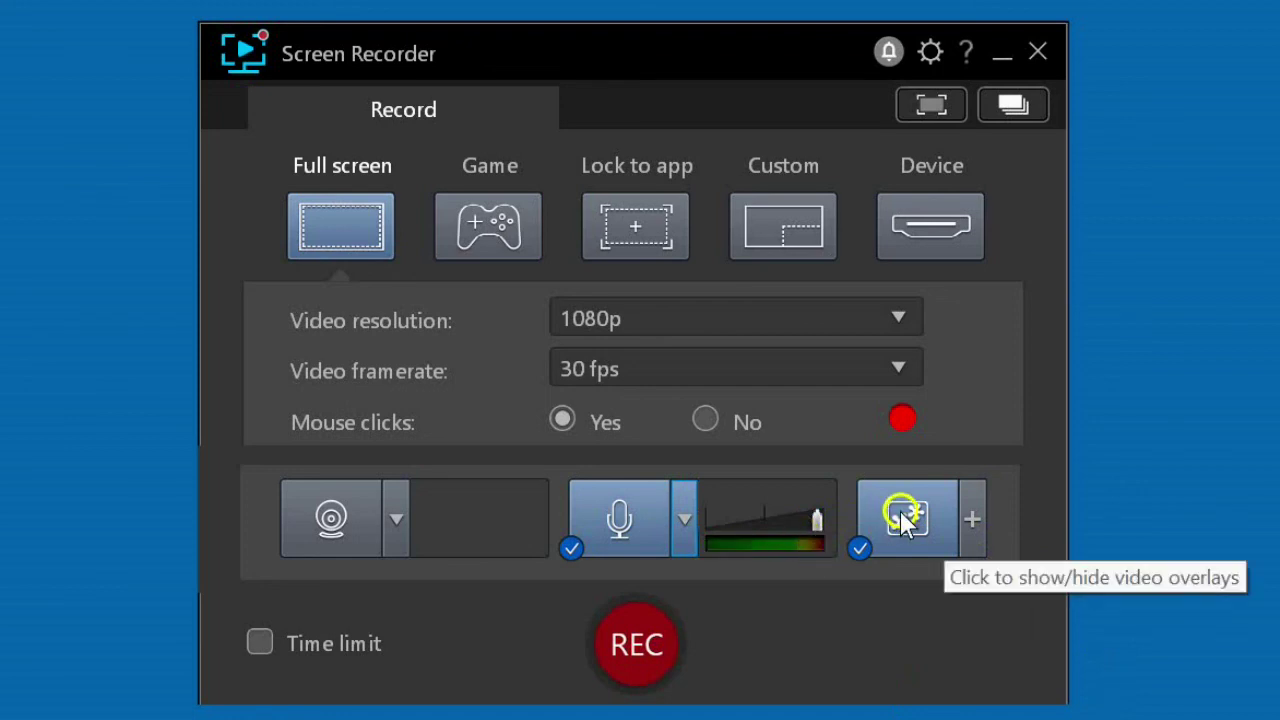
click(972, 520)
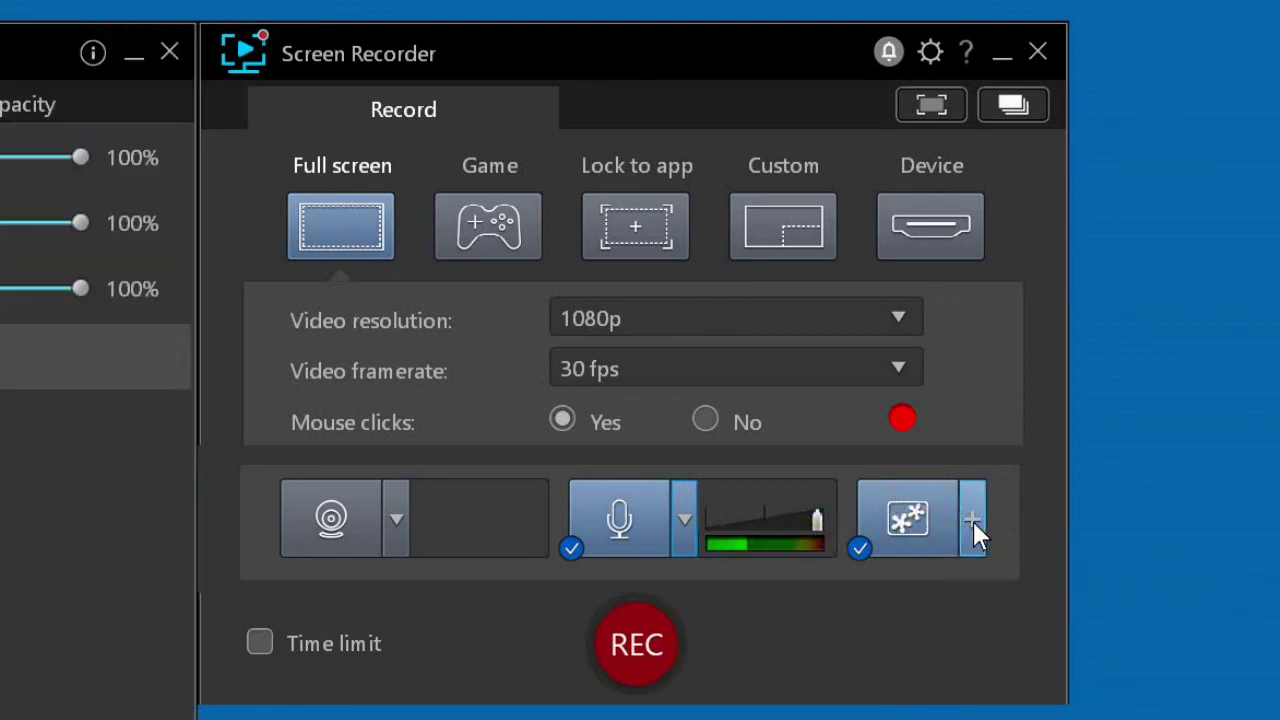
click(618, 172)
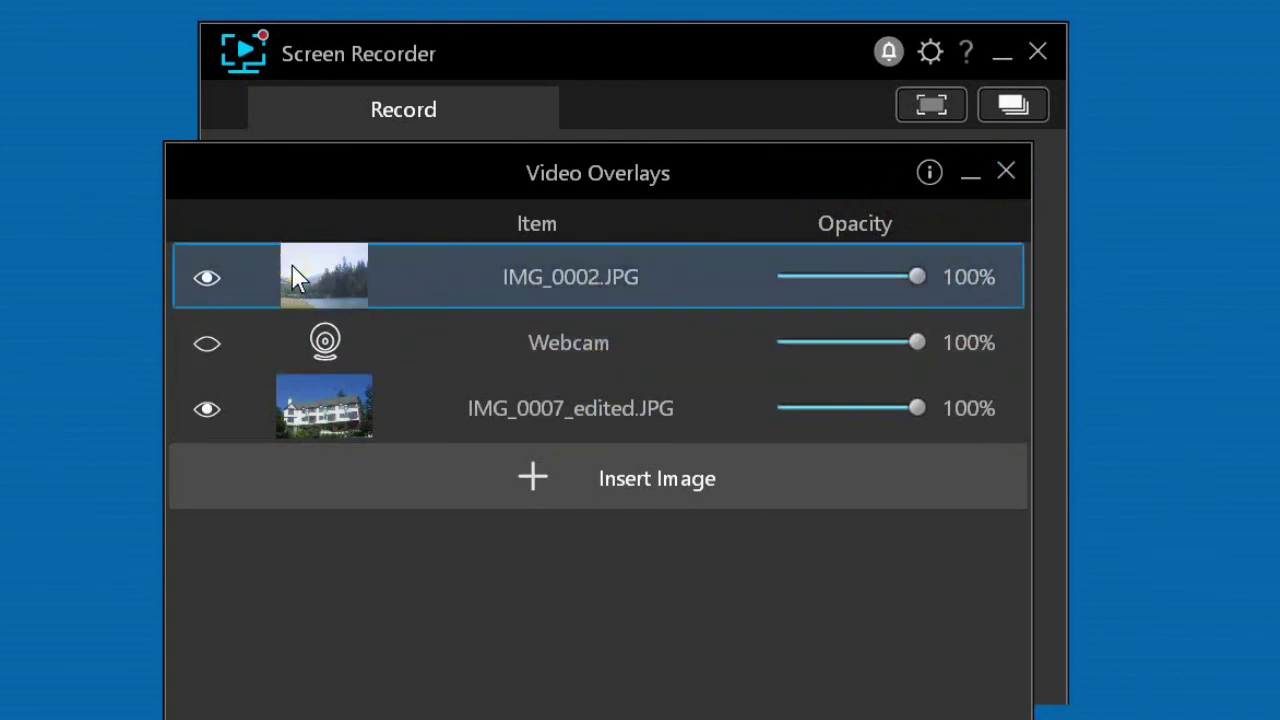
click(1008, 171)
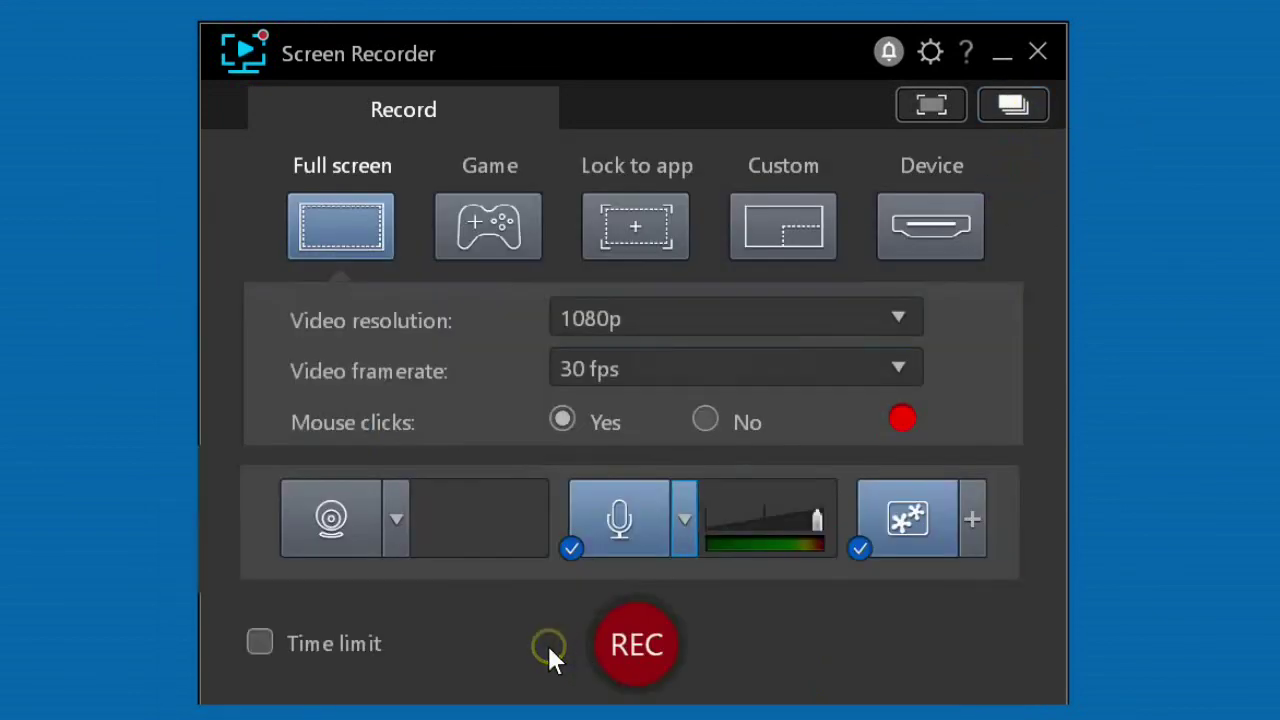